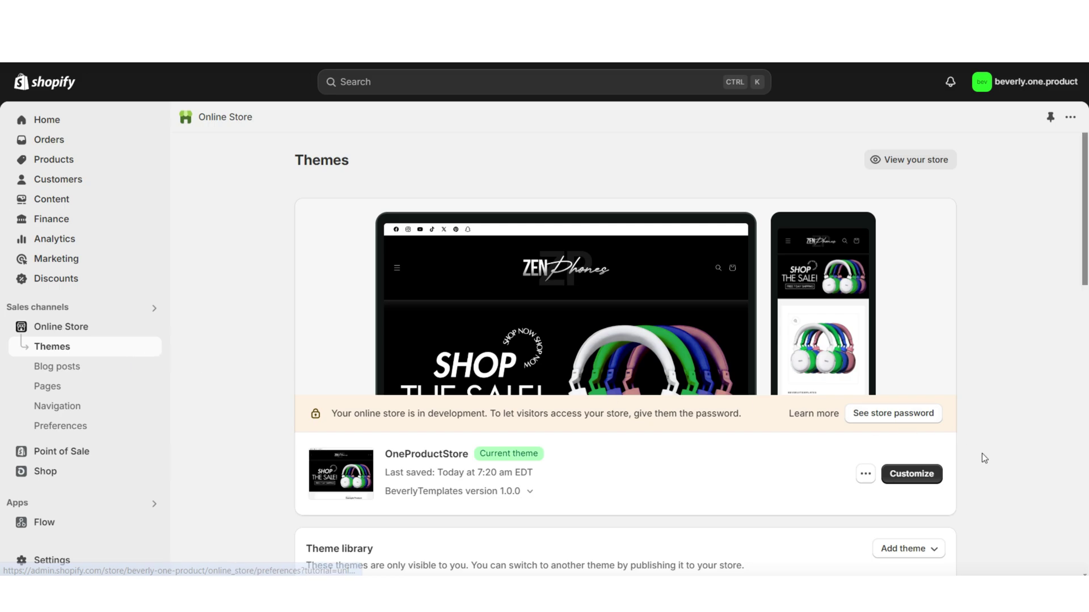
Step: Open the OneProductStore theme for customization and view its home page in the fullscreen preview
left_click(927, 486)
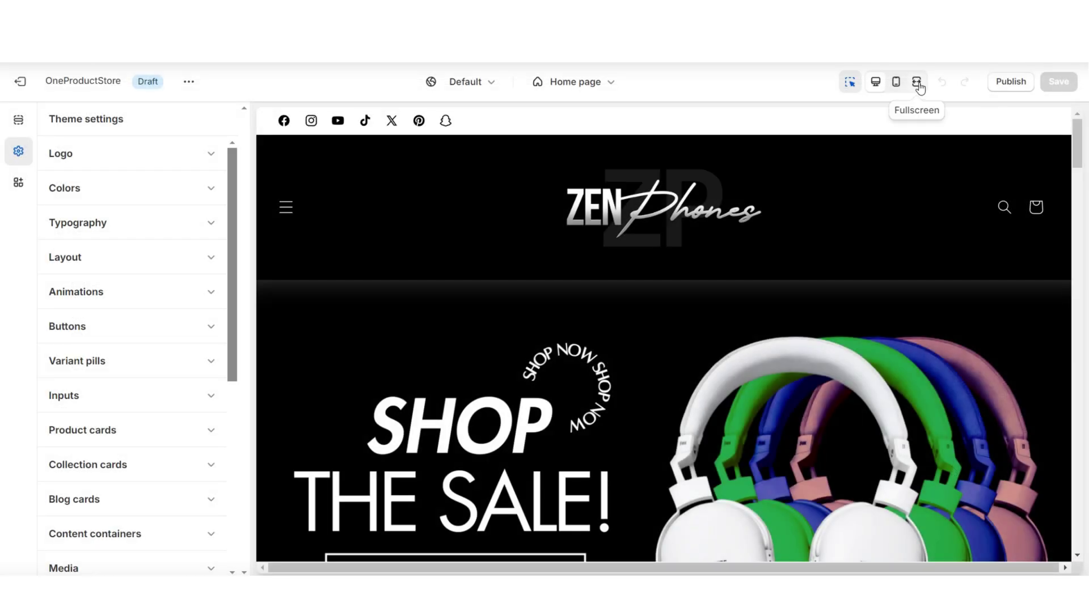
left_click(916, 84)
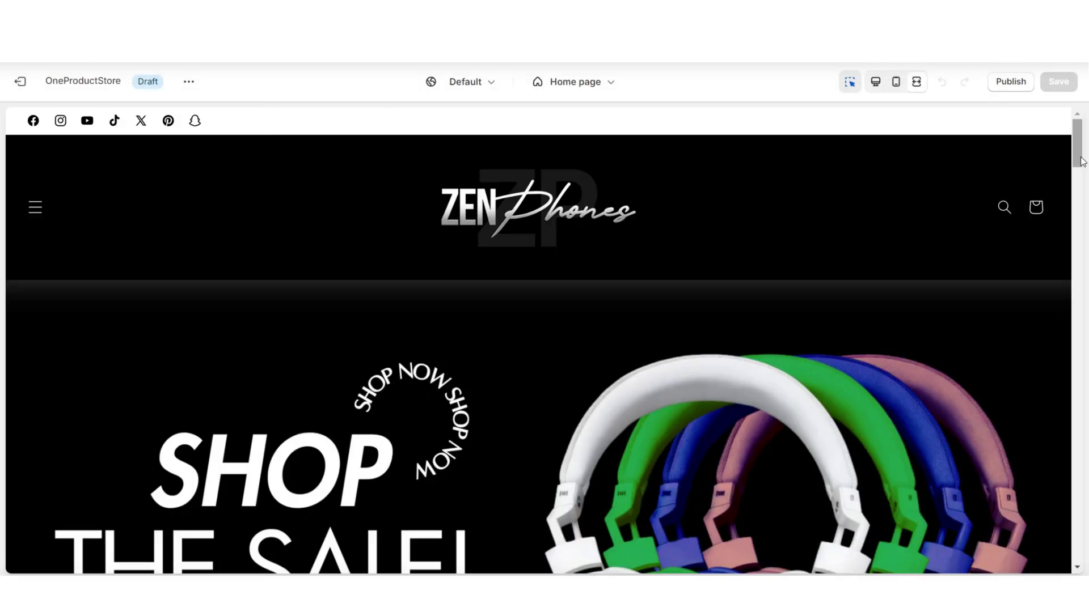
scroll(1081, 161, "down", 10)
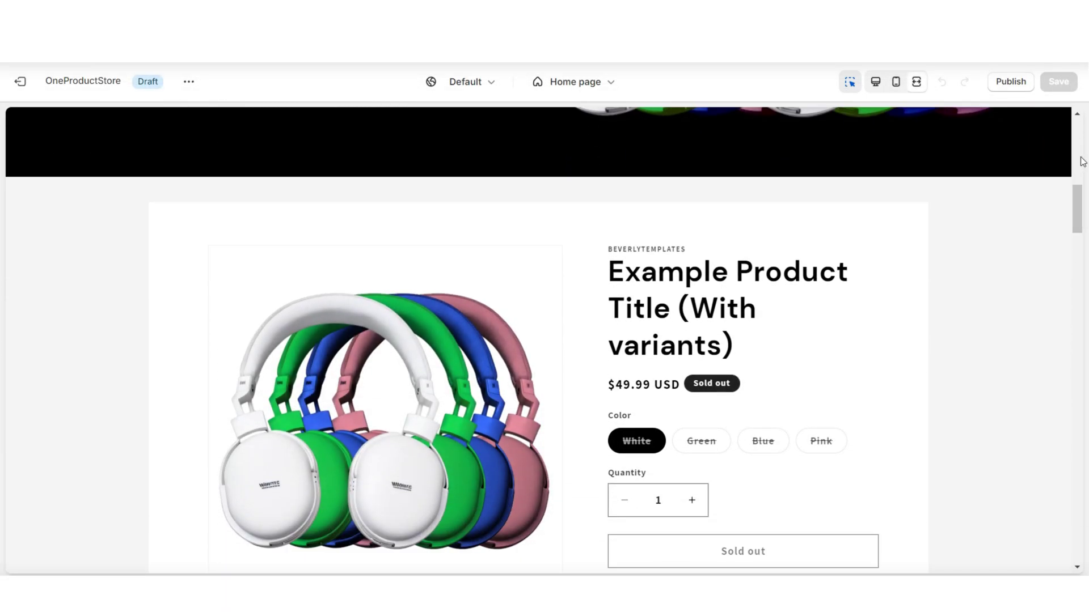
scroll(1082, 161, "down", 3)
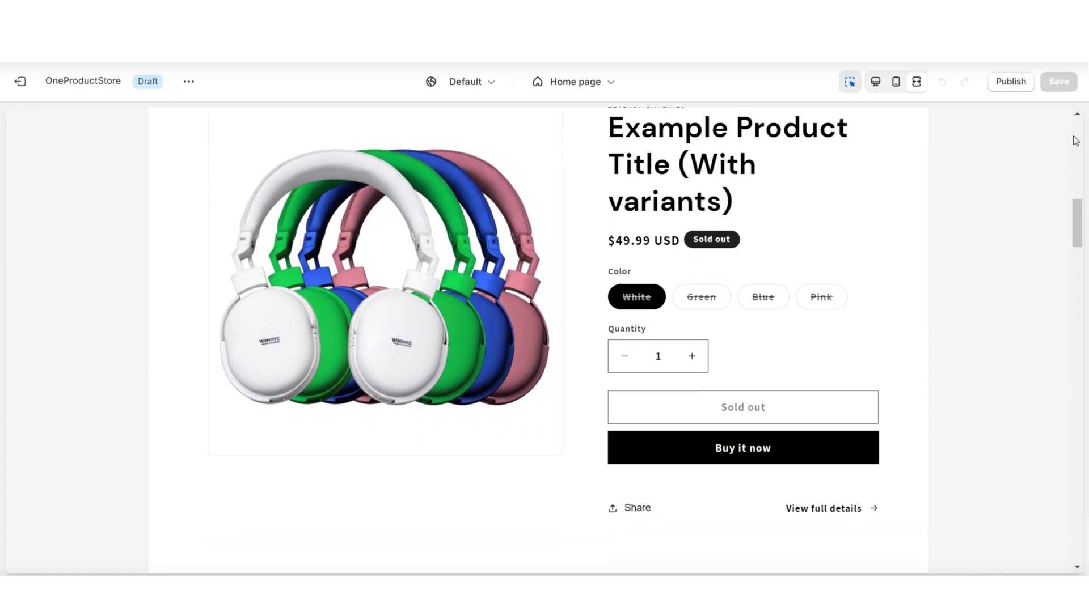
Step: Review the home page sections in the mobile preview and in the desktop preview
left_click(895, 84)
scroll(799, 202, "down", 5)
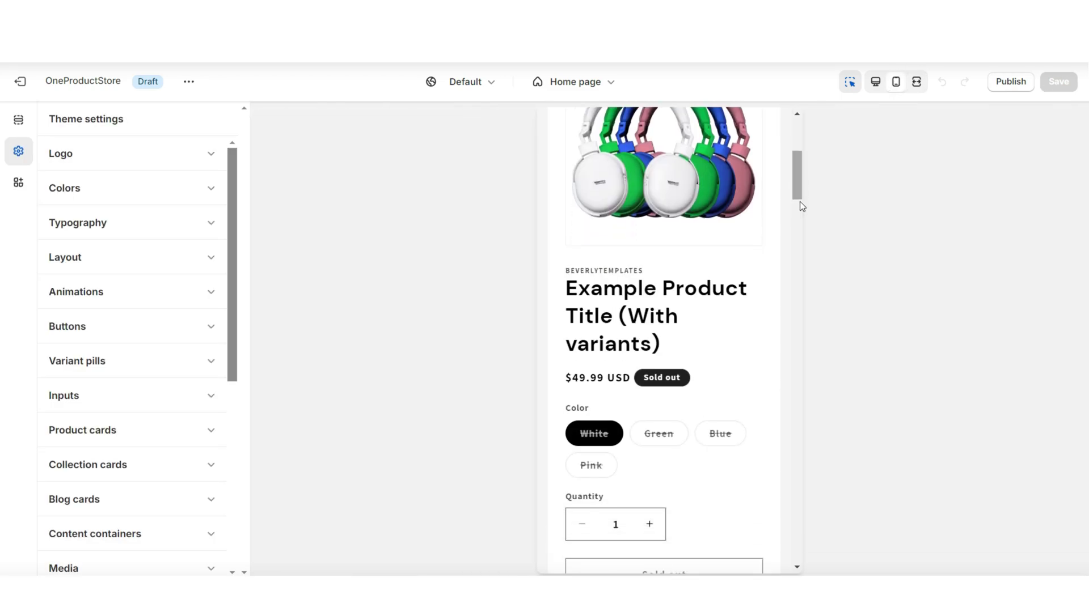
scroll(800, 201, "down", 8)
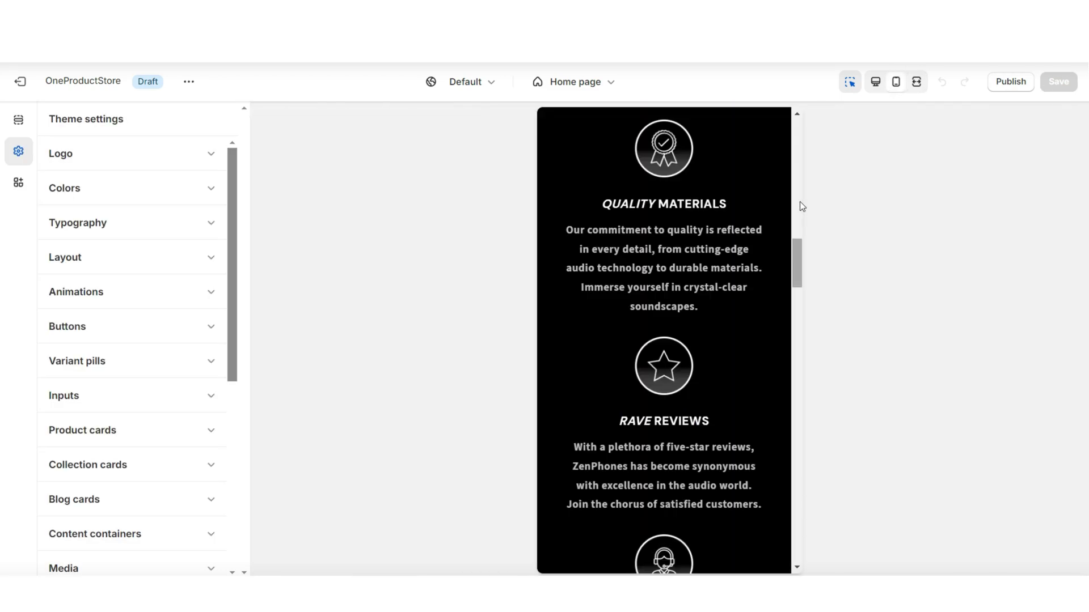
scroll(800, 202, "down", 4)
scroll(799, 202, "down", 1)
left_click(875, 81)
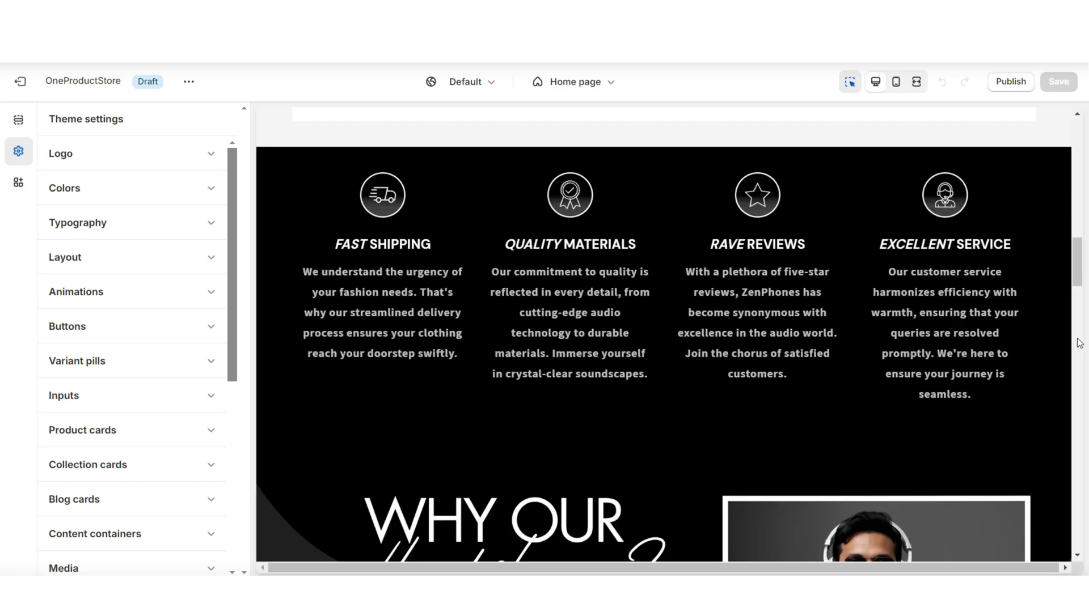
left_click(1079, 343)
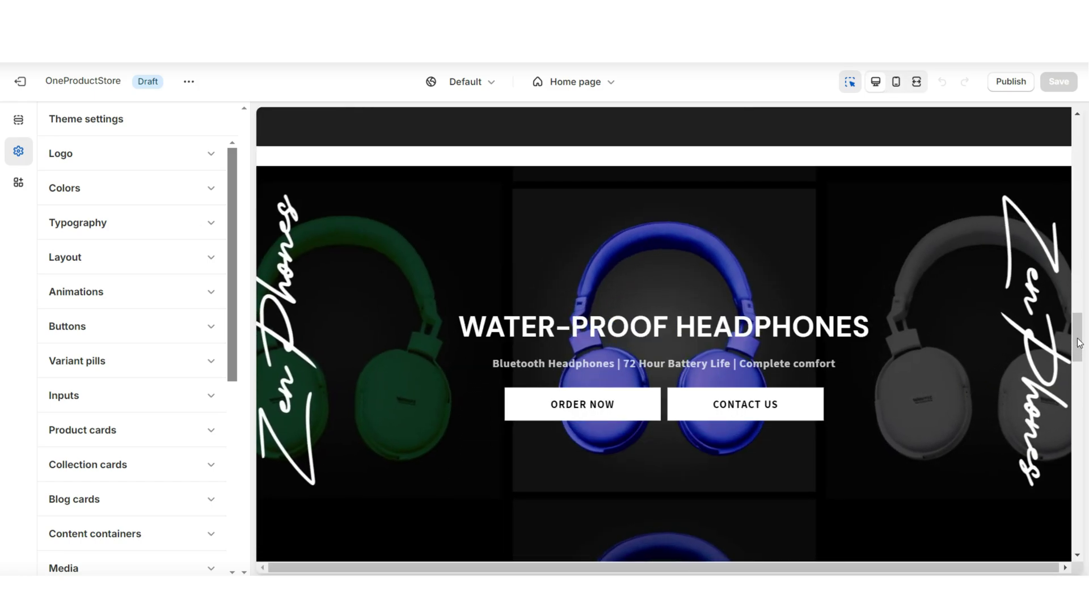
scroll(1079, 343, "down", 3)
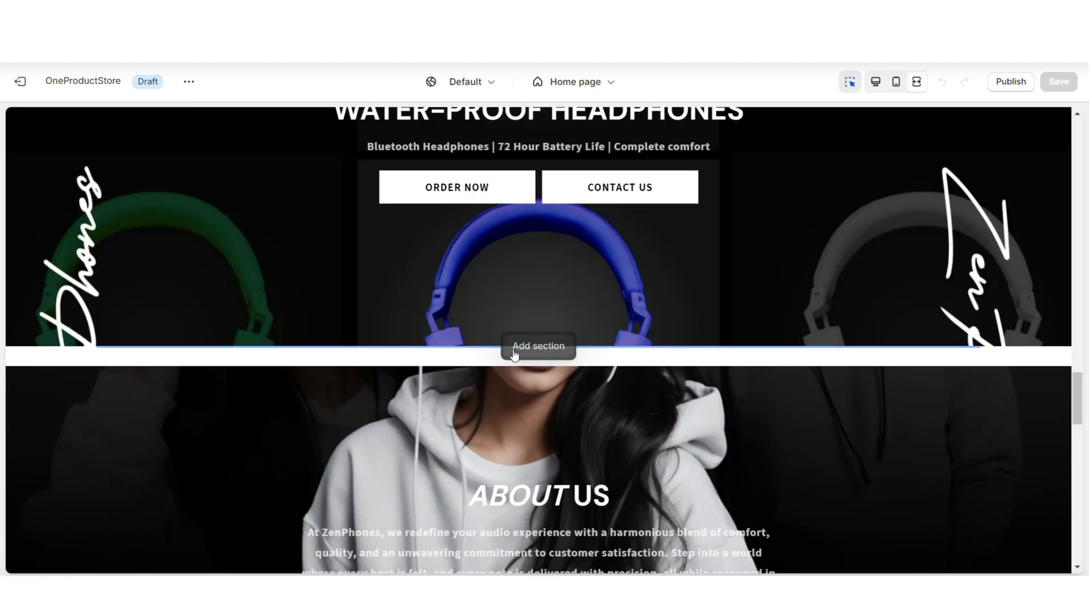
Step: Add a Multicolumn section between the Water-Proof Headphones banner and the About Us section
left_click(515, 350)
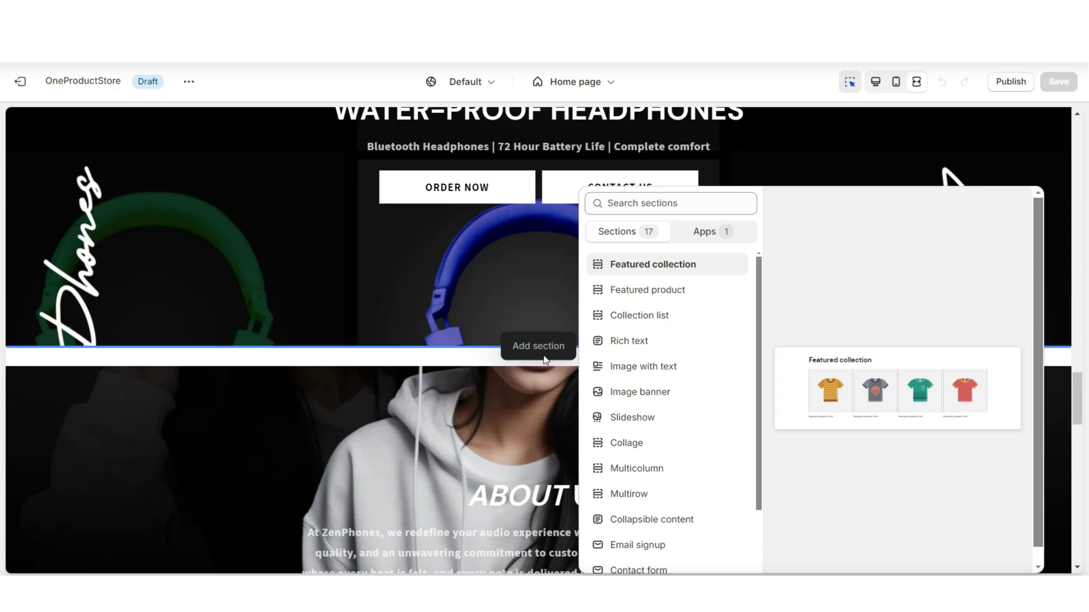
left_click(644, 469)
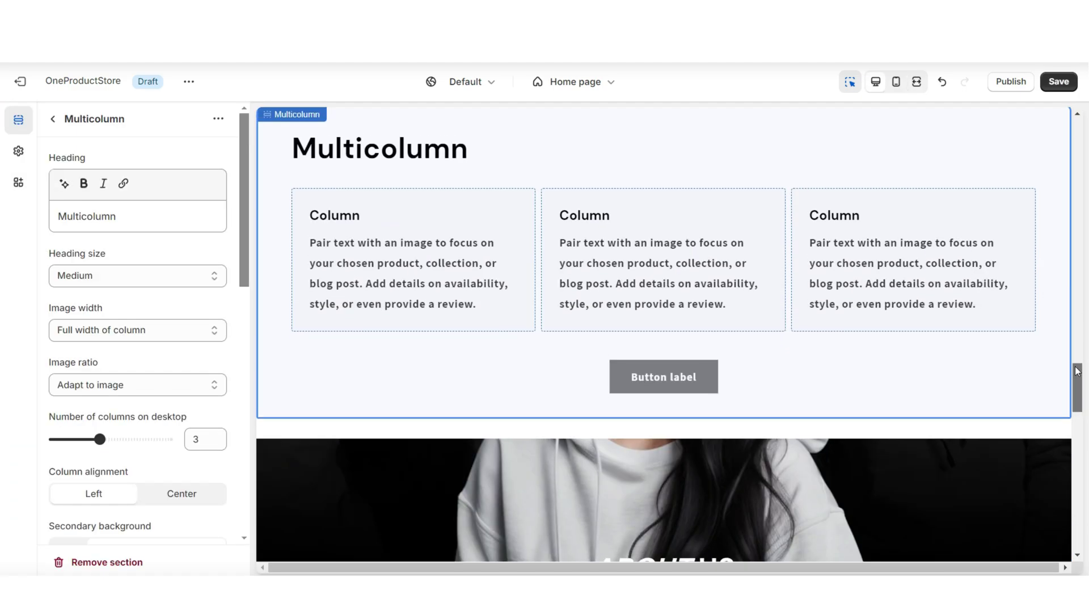
left_click_drag(1076, 371, 1075, 367)
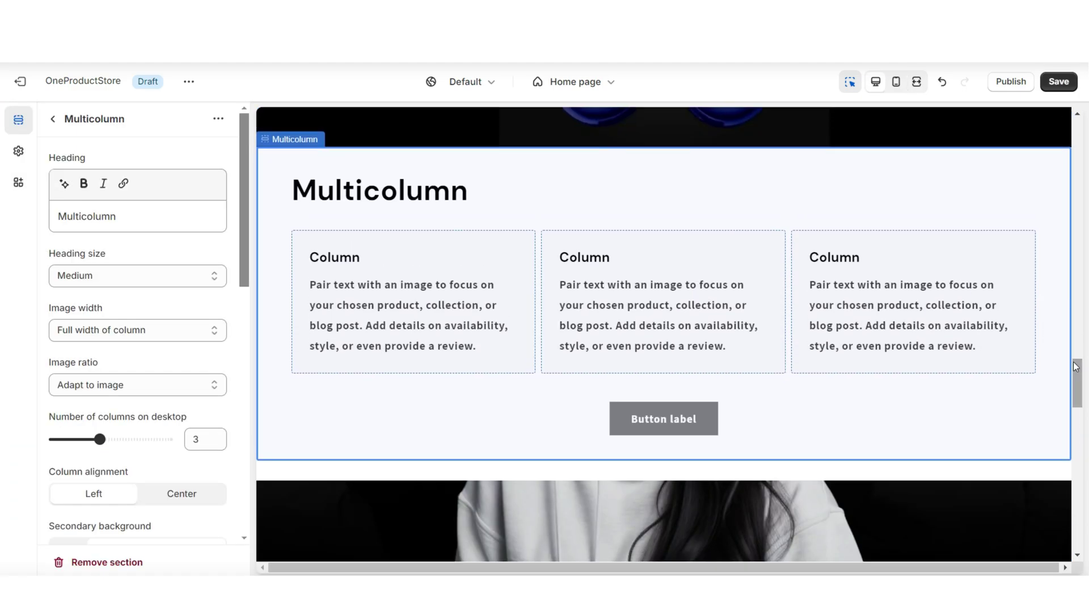
Step: Replace the Multicolumn section's heading with CUSTOMER REVIEWS, with the word CUSTOMER in italics
left_click(641, 312)
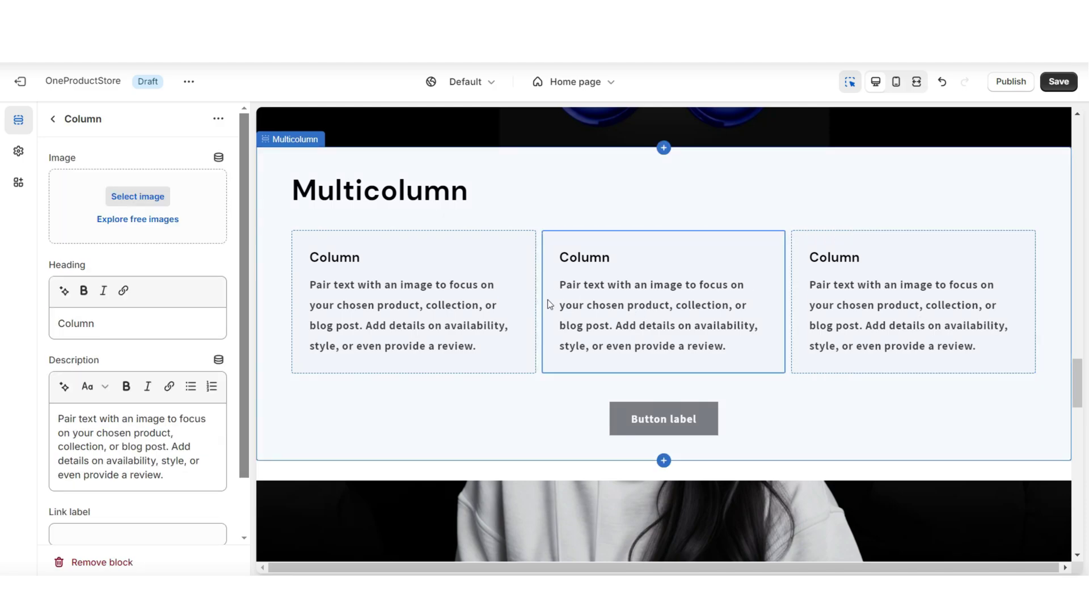
left_click(689, 199)
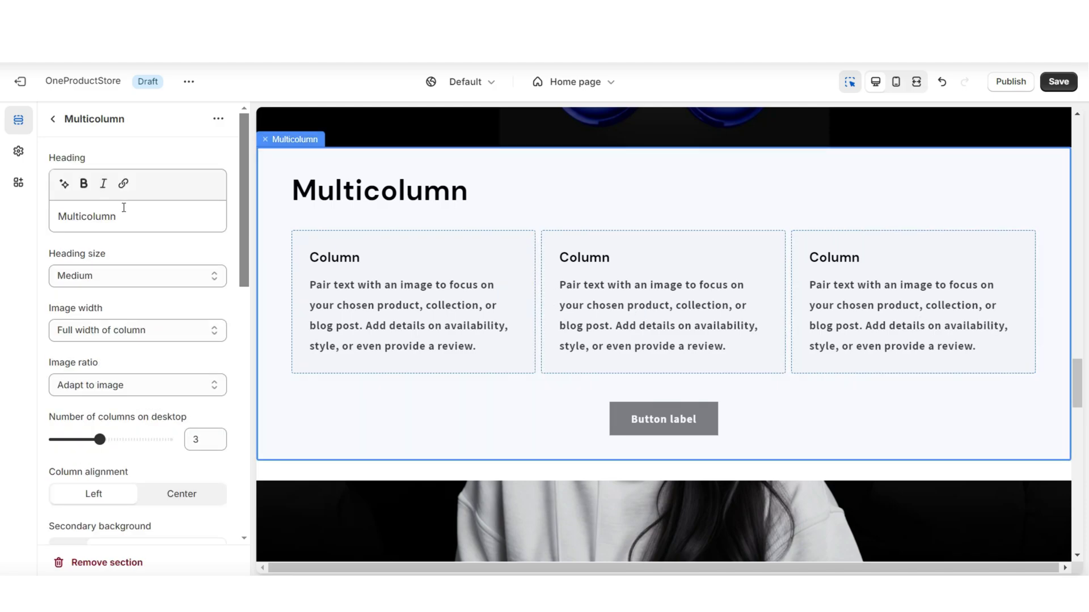
left_click(291, 182)
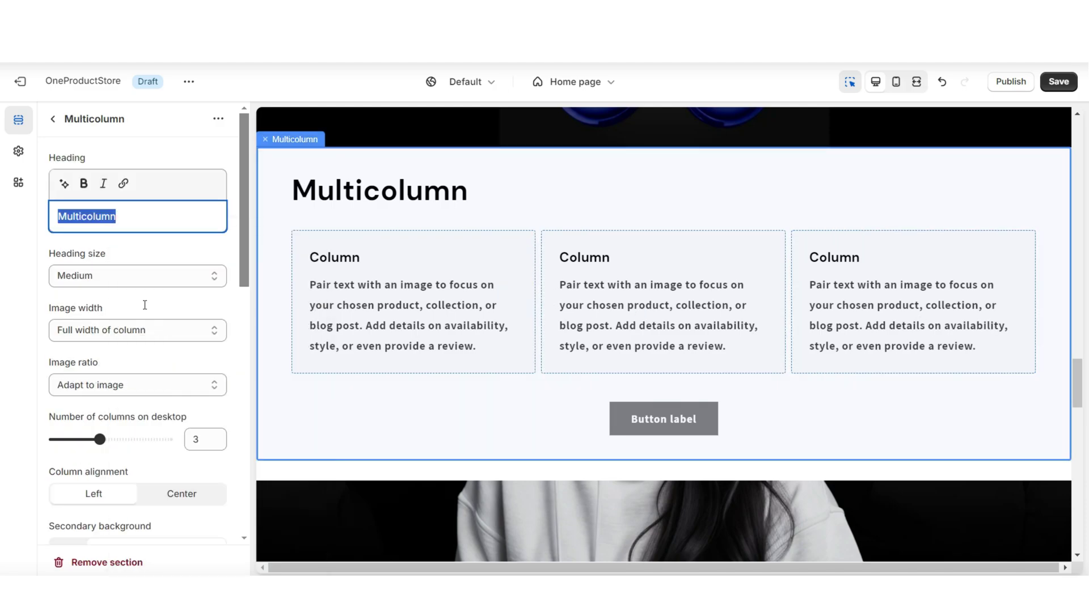
type("CUSTOMER REVIEWS")
left_click(163, 146)
Step: Try the Customer Reviews section with 4 columns on desktop and undo the change
scroll(224, 282, "down", 3)
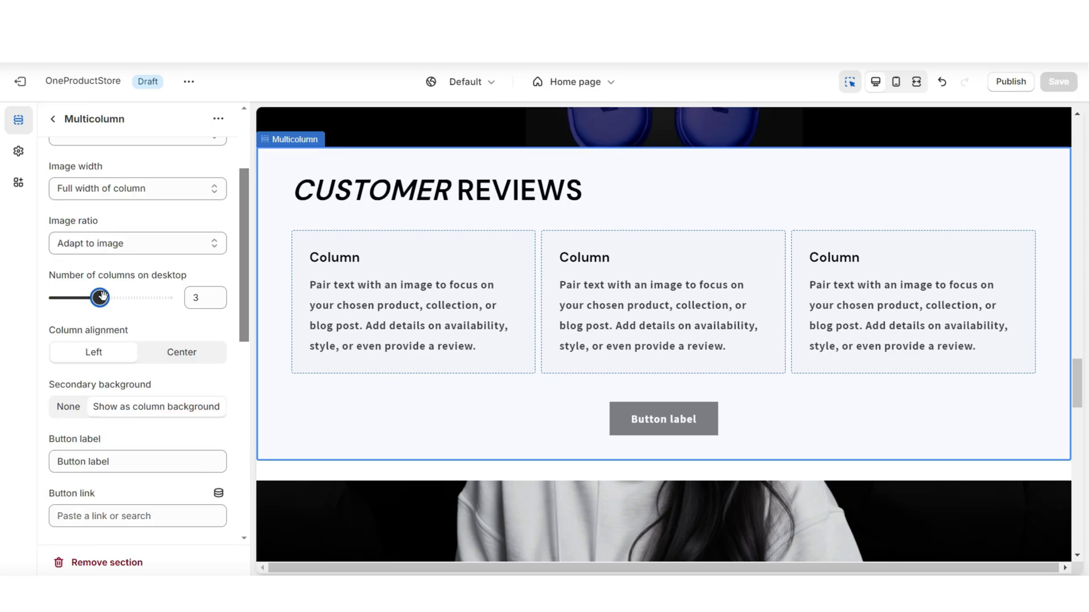
left_click_drag(102, 295, 121, 298)
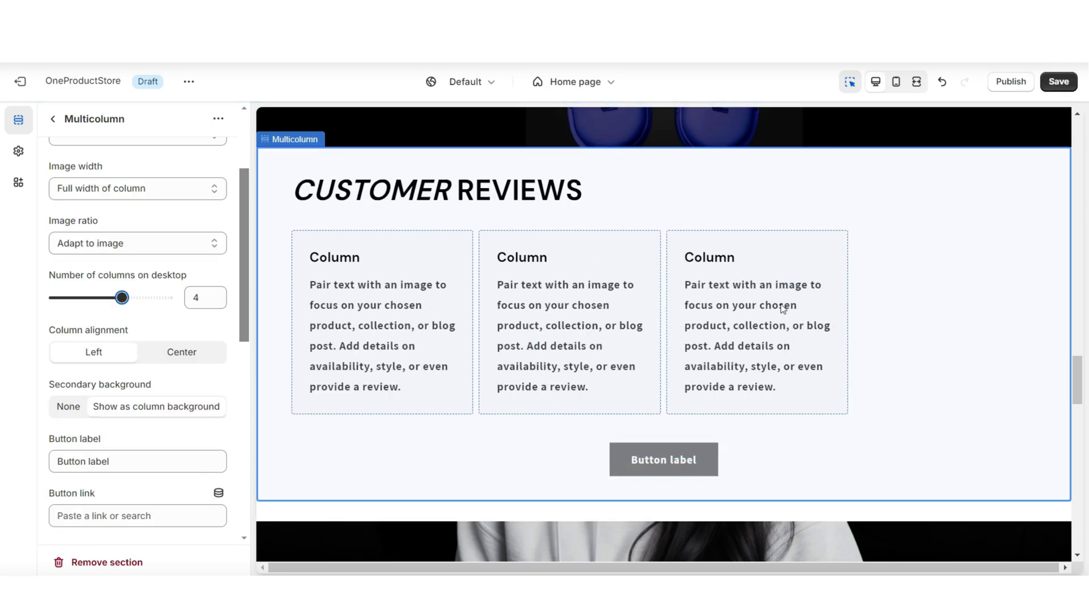
left_click(942, 82)
left_click(942, 82)
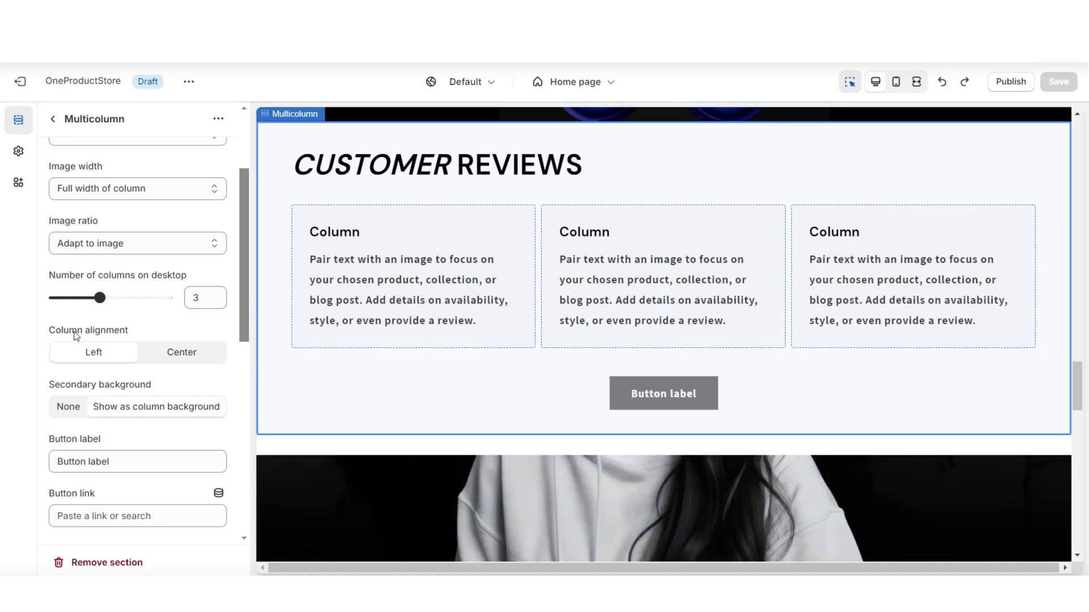
Step: Set the section's column alignment to Center and its button label to ORDER NOW
left_click(175, 359)
scroll(508, 260, "up", 2)
scroll(144, 230, "down", 4)
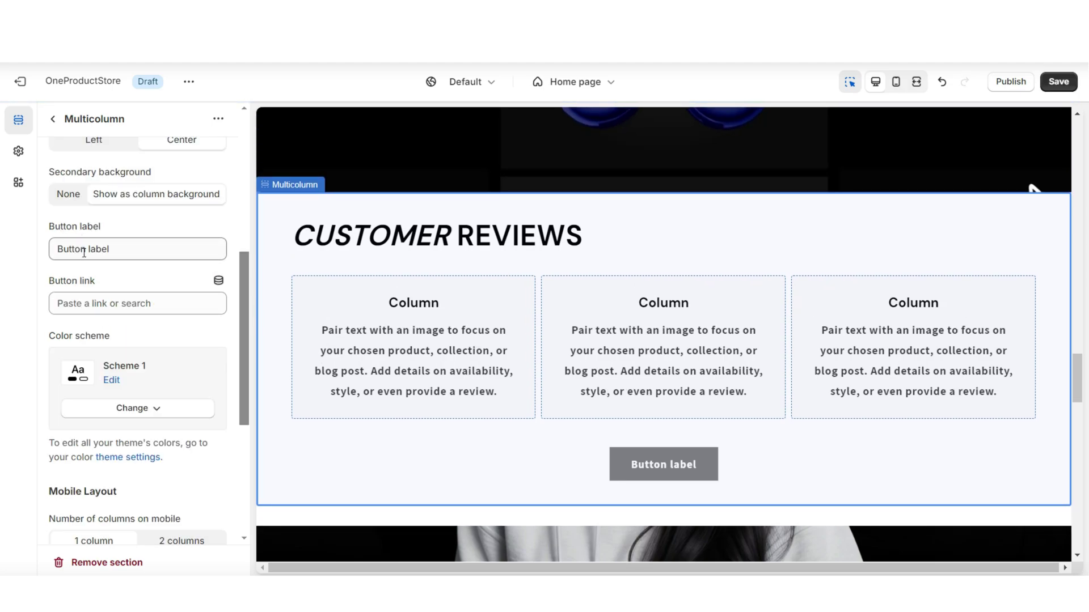
triple_click(117, 255)
right_click(119, 255)
left_click(142, 337)
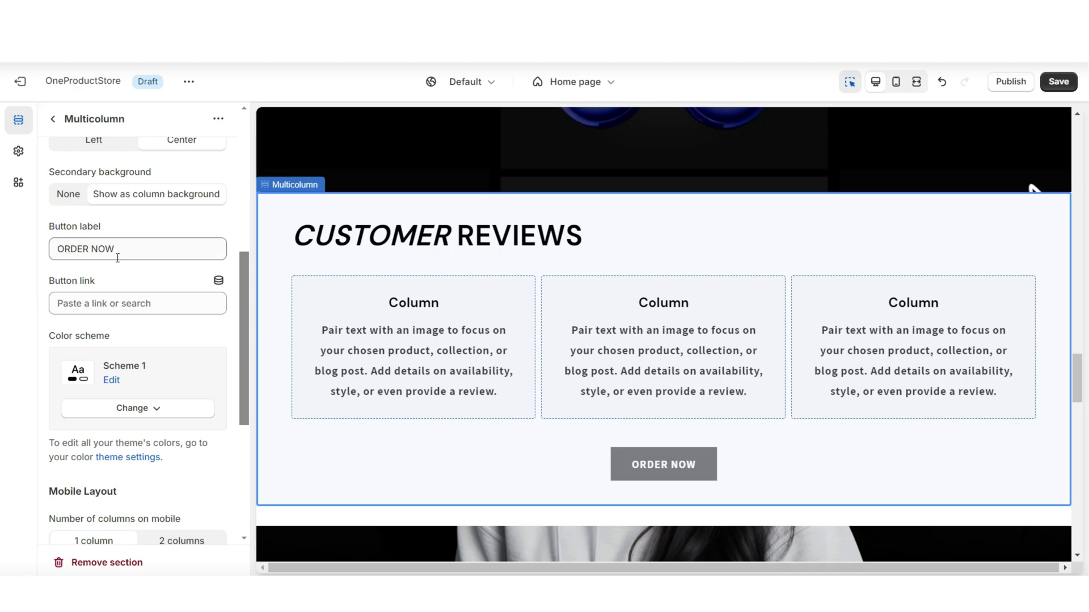
Step: Link the ORDER NOW button to the product Example Product Title (With variants) and save the theme
left_click(56, 302)
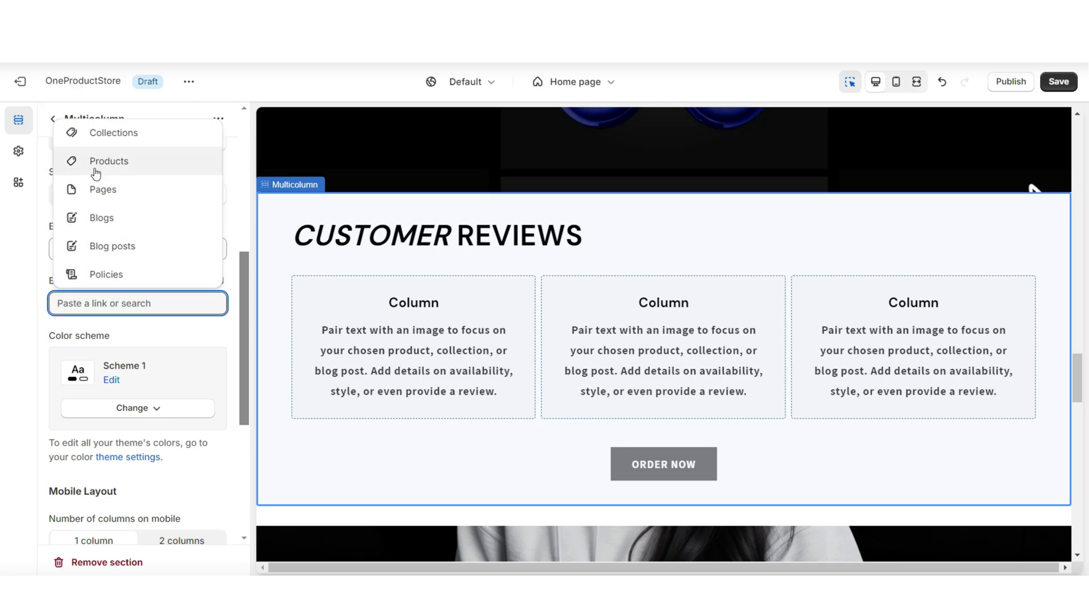
left_click(96, 173)
left_click(79, 273)
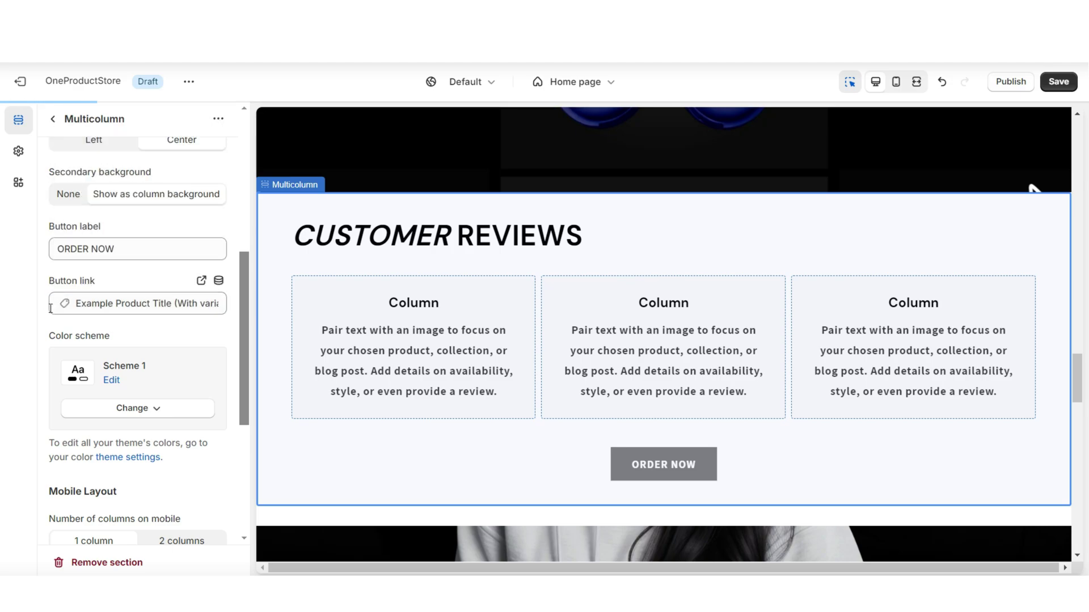
scroll(45, 321, "down", 3)
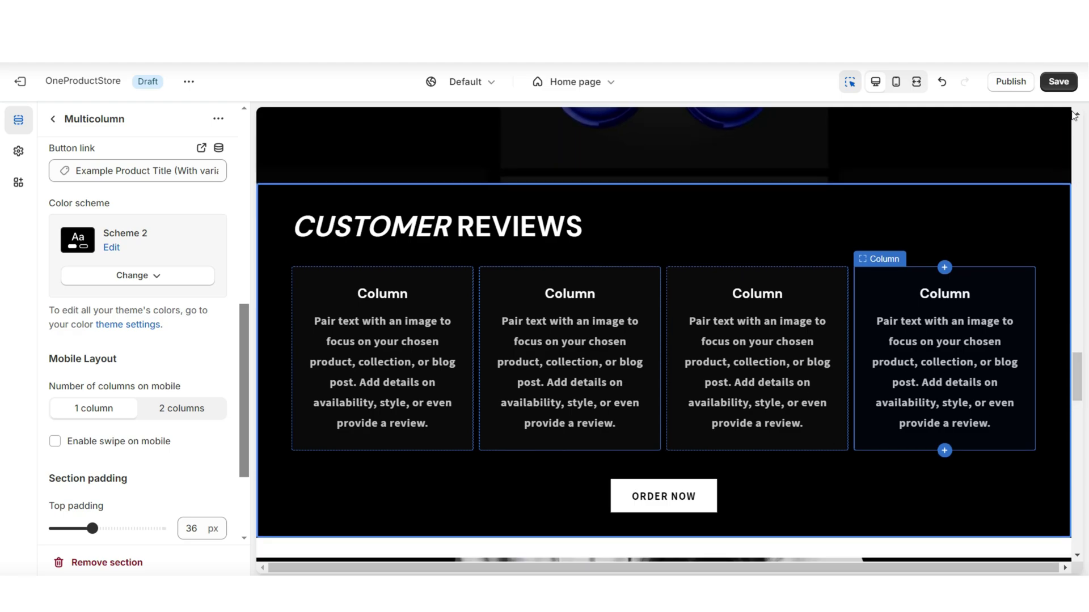
left_click(1065, 85)
Step: Replace the first review column's heading with five stars (★★★★★)
left_click(404, 256)
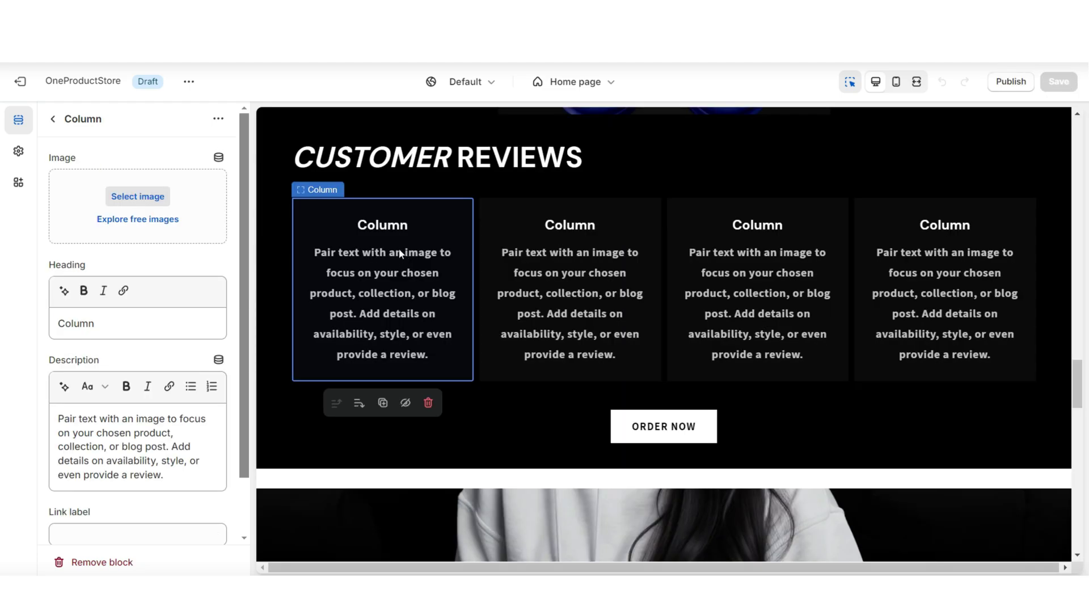
scroll(110, 300, "down", 1)
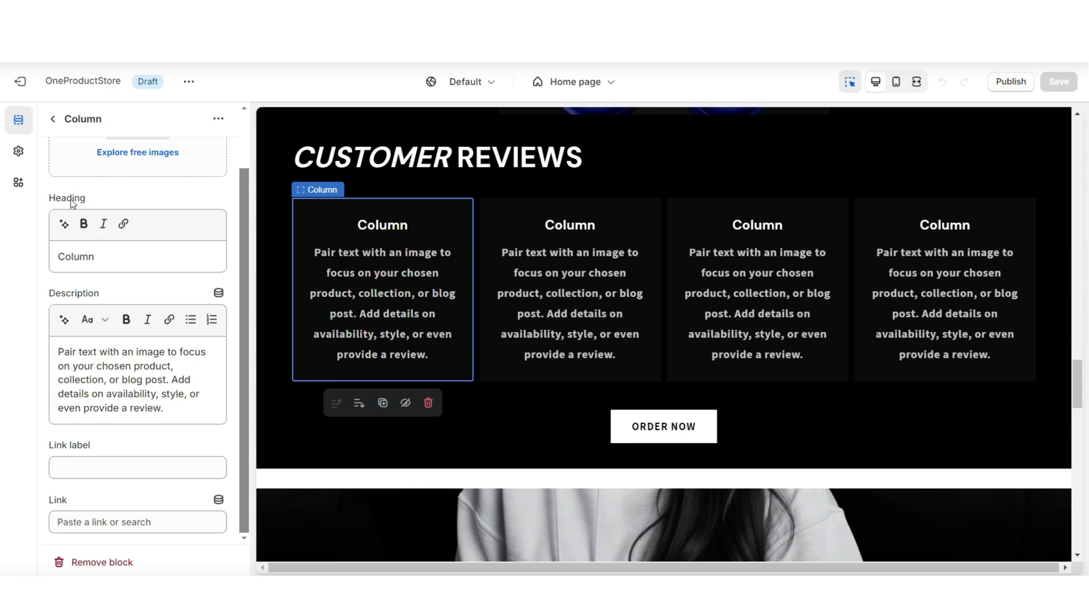
double_click(89, 247)
right_click(90, 254)
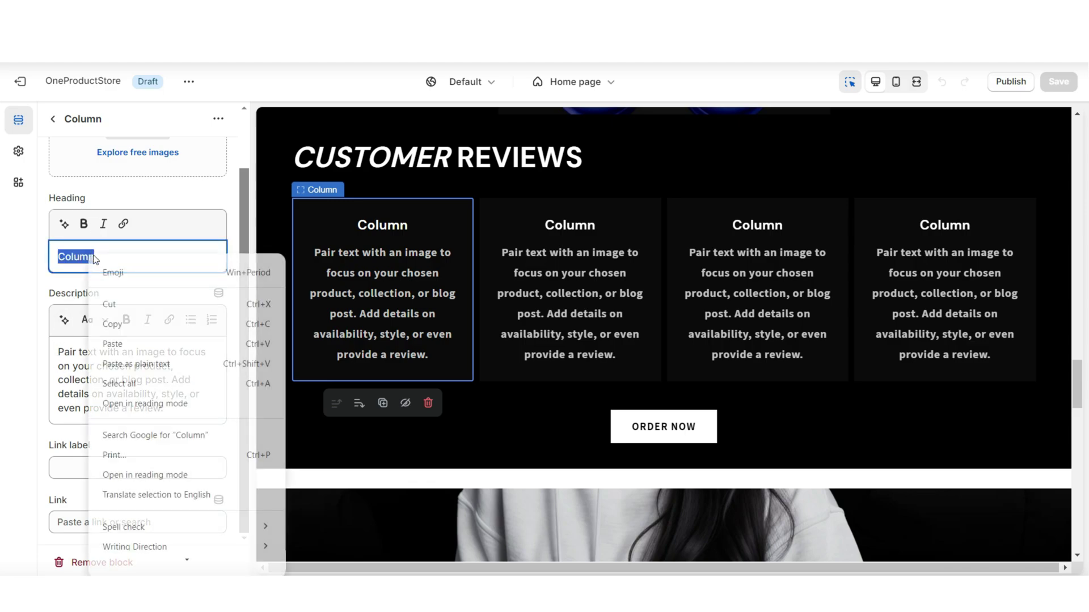
left_click(121, 336)
Step: Replace the first column's description with the copied review praising quality and fast shipping, including the reviewer's name
scroll(119, 434, "up", 1)
triple_click(120, 436)
right_click(120, 435)
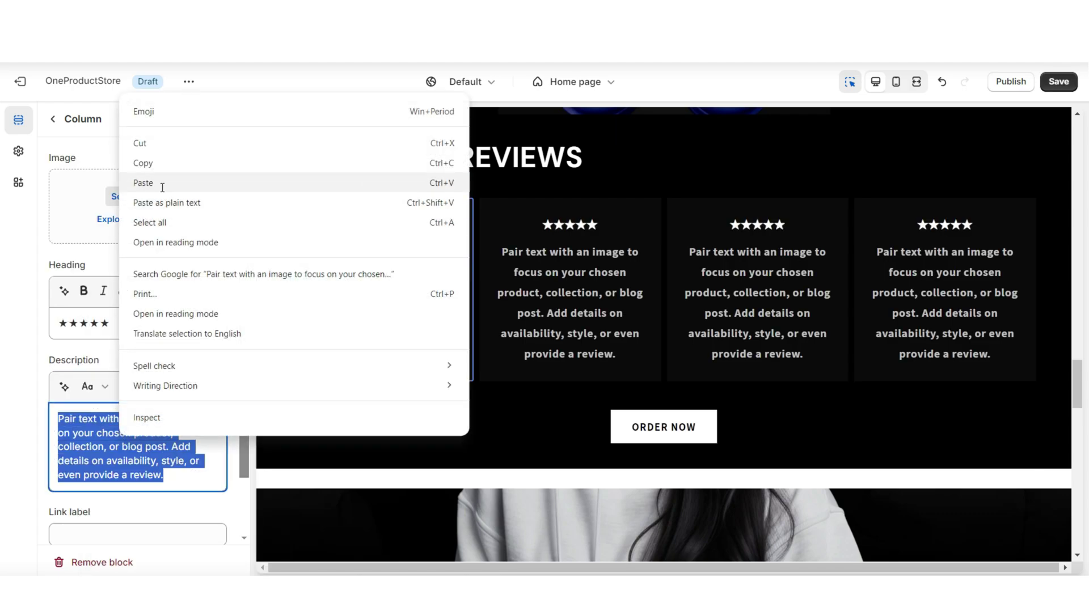
left_click(146, 182)
left_click(236, 418)
Step: Select the reviewer's name in the first column's description and look through the available text styles
scroll(237, 417, "down", 1)
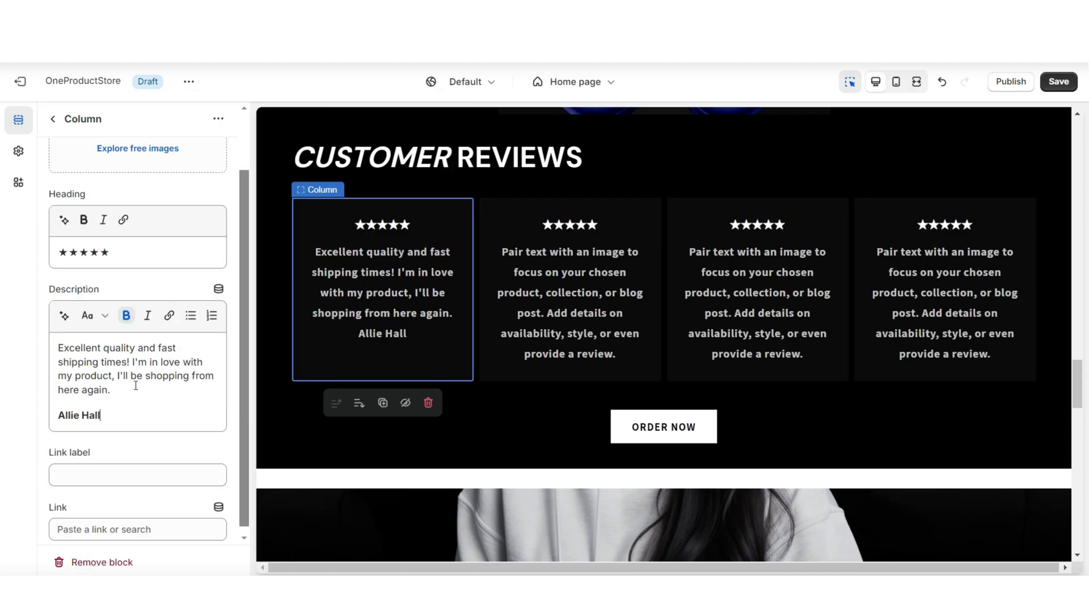
triple_click(110, 417)
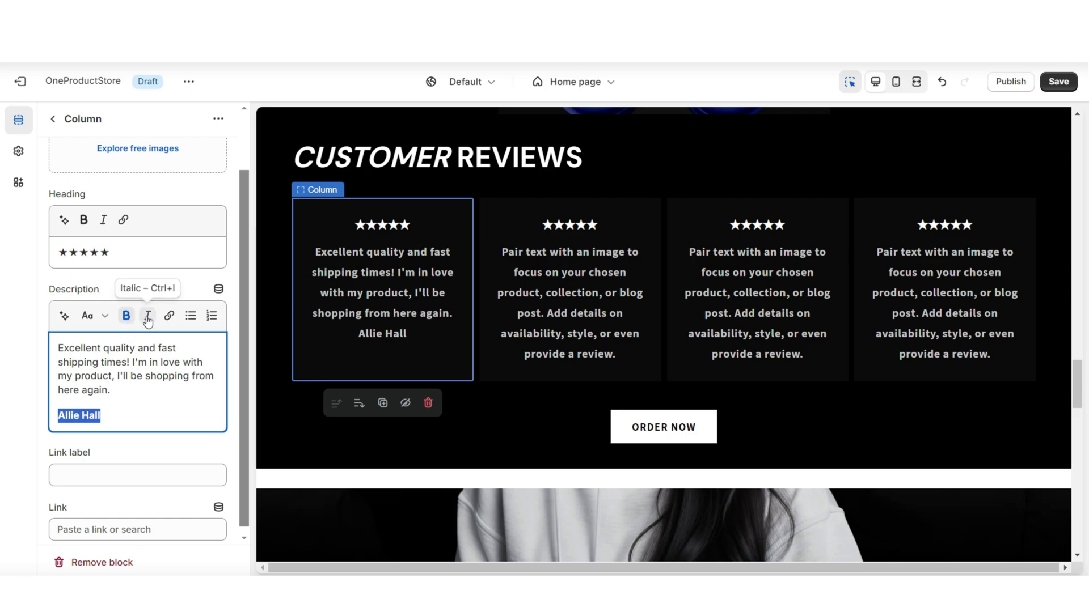
left_click(90, 315)
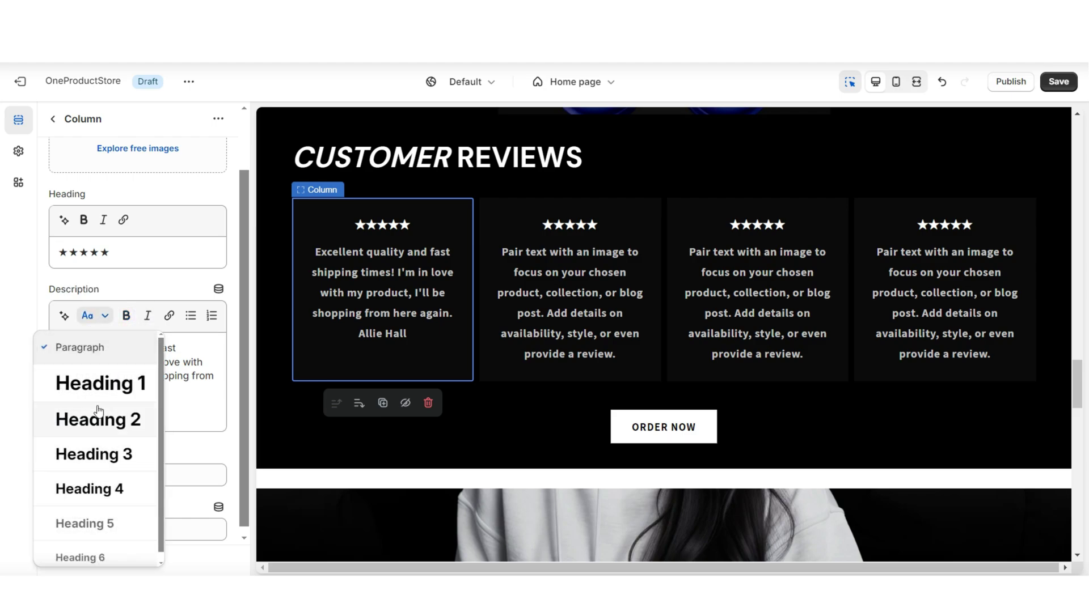
left_click(32, 317)
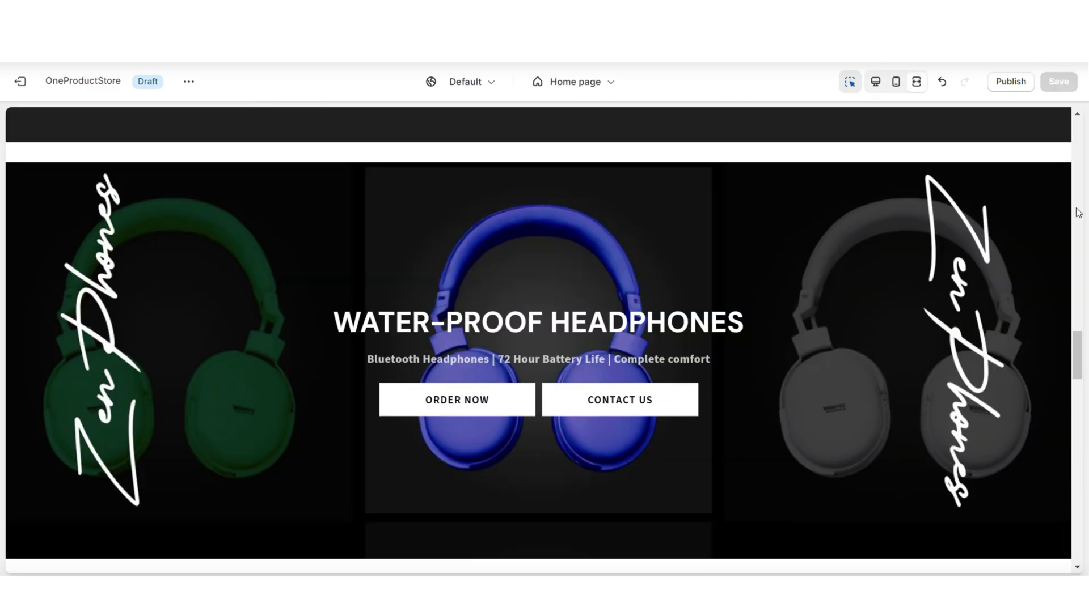
Step: Review the Customer Reviews section and its neighbouring sections in the fullscreen home page preview
scroll(1076, 208, "down", 5)
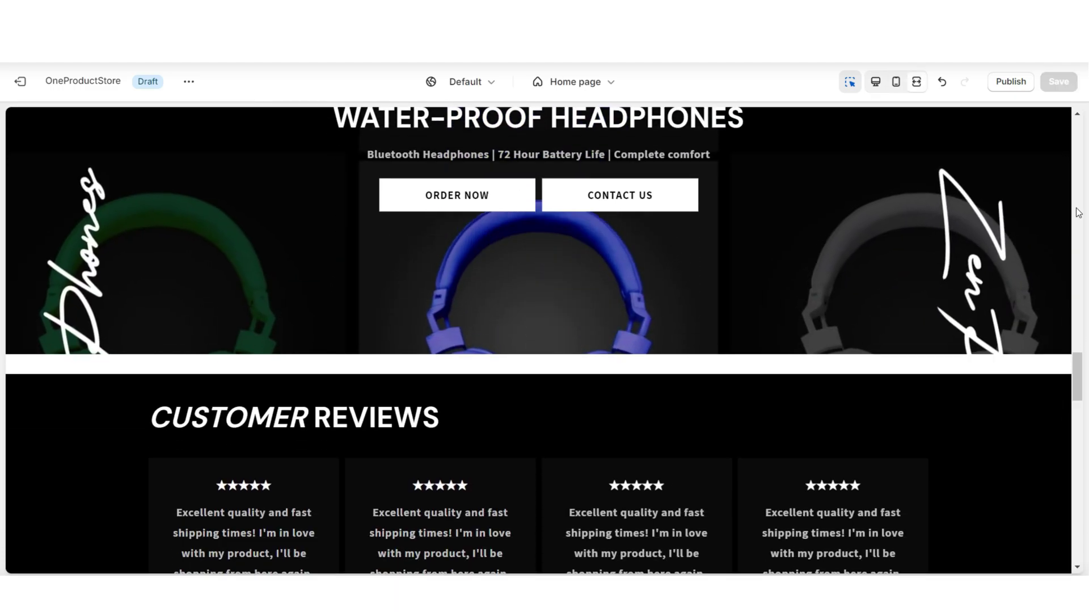
scroll(1076, 208, "down", 4)
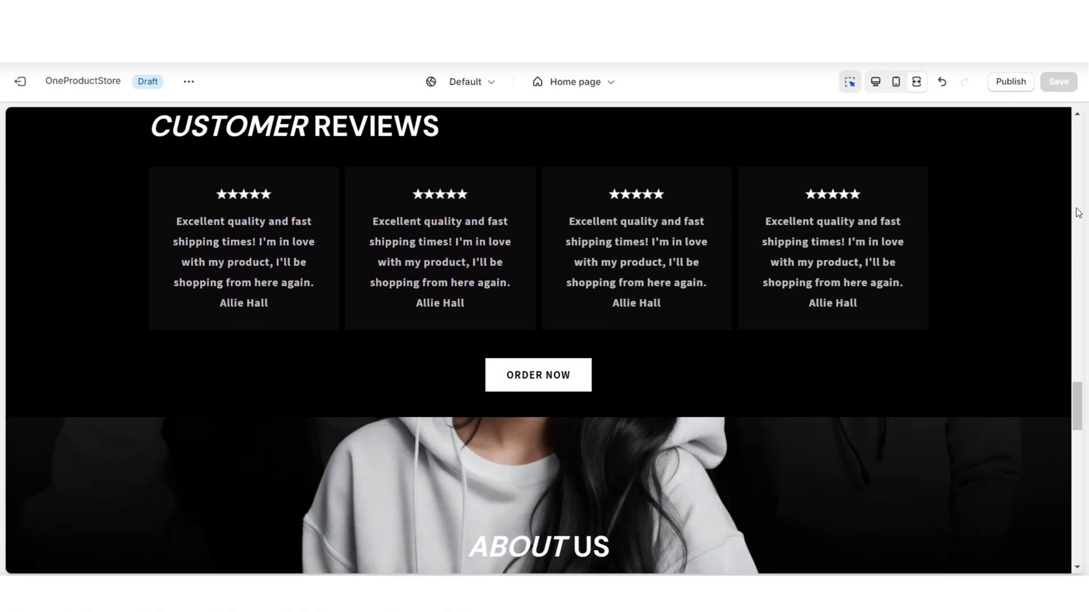
scroll(1076, 207, "up", 3)
scroll(1076, 208, "up", 10)
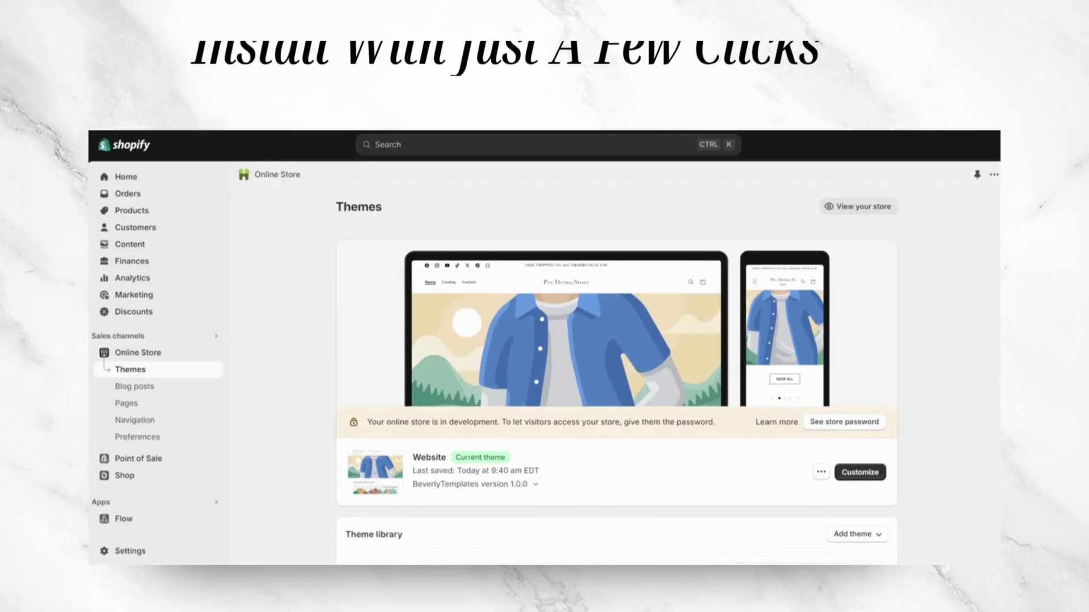
Step: Upload the theme file Shopifytheme.zip.zip to the theme library
scroll(617, 340, "down", 2)
left_click(857, 466)
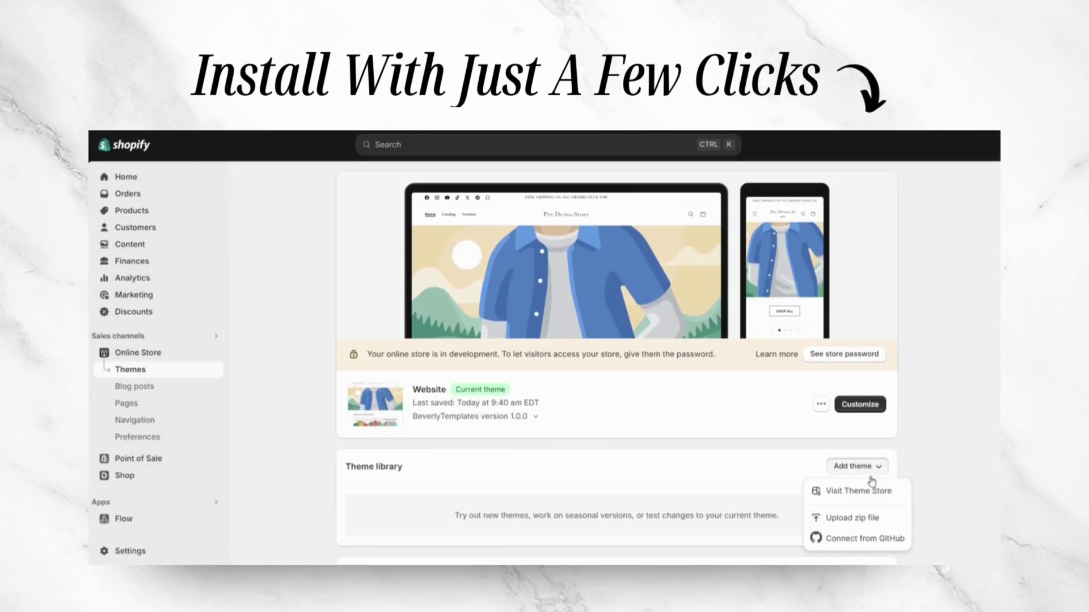
left_click(878, 523)
left_click(547, 363)
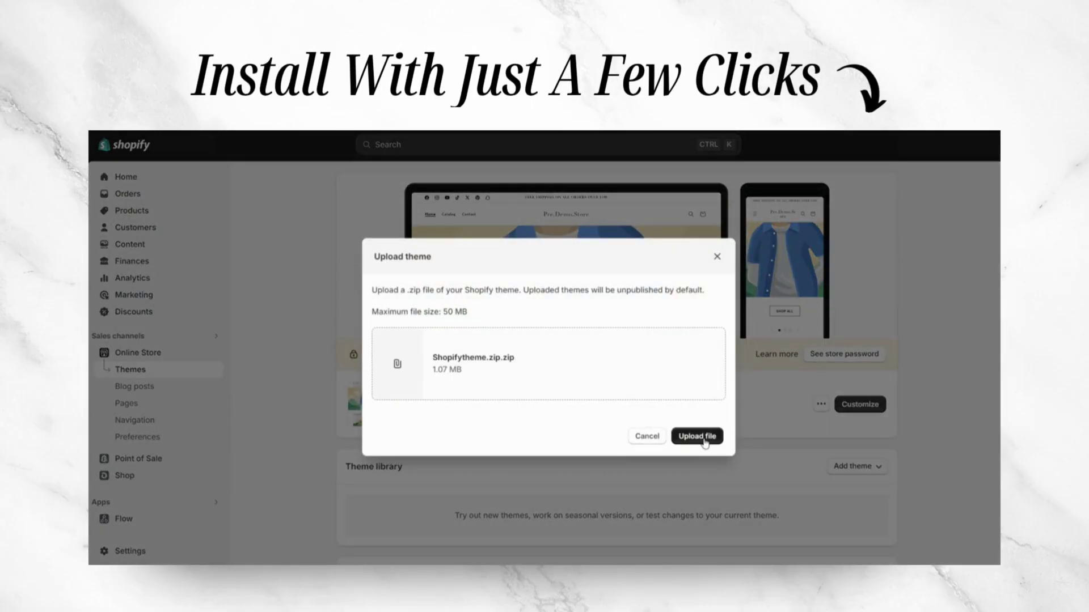
left_click(697, 436)
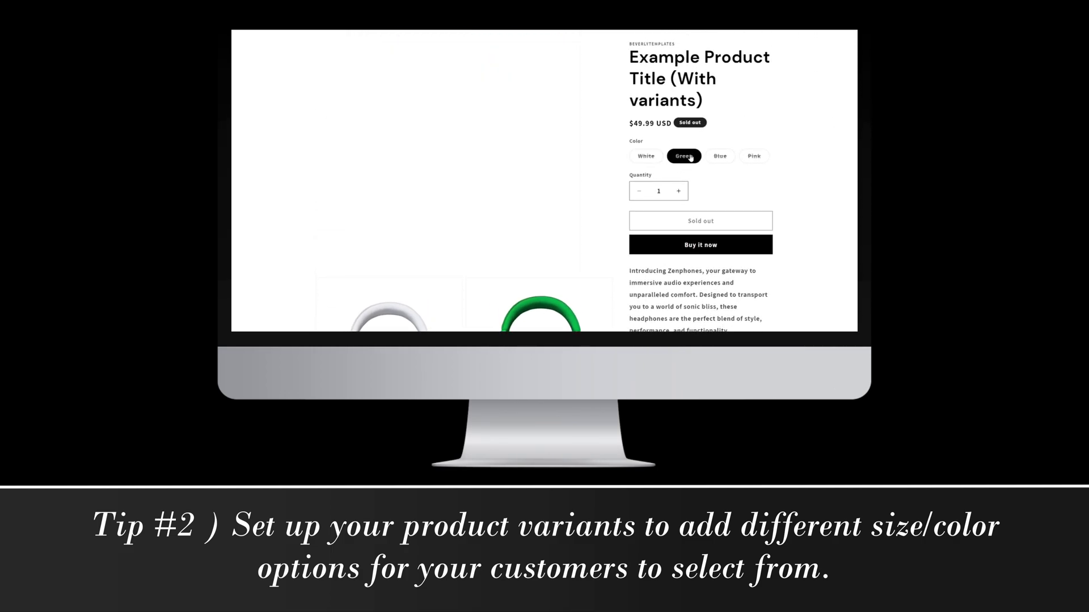
Step: Preview the Blue color variant on the example product's storefront page
left_click(719, 159)
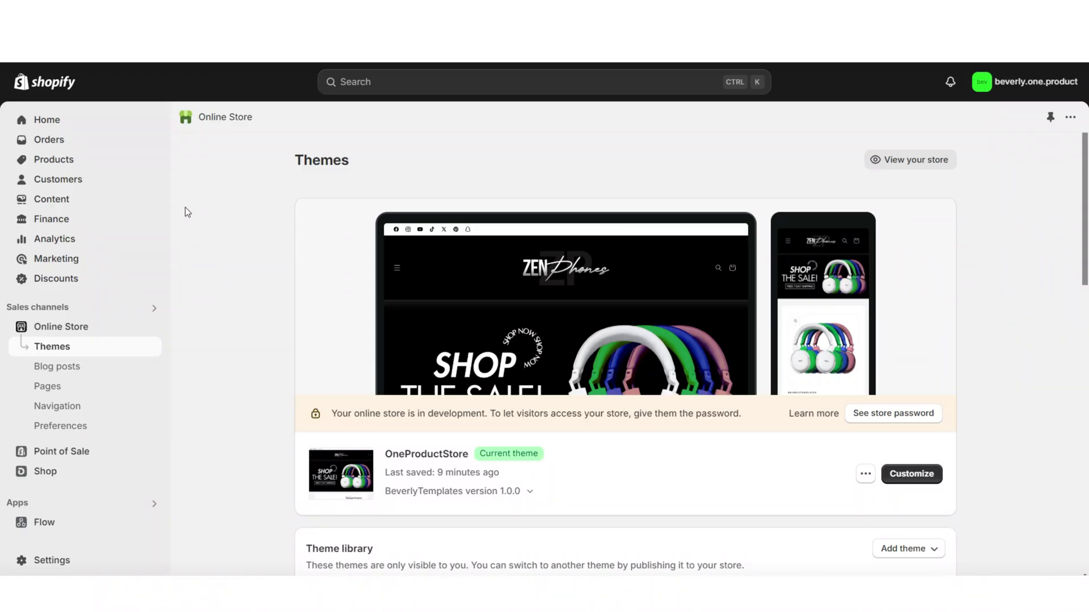
Step: Open Example Product Title from the product list and add a variant option named Color
left_click(121, 159)
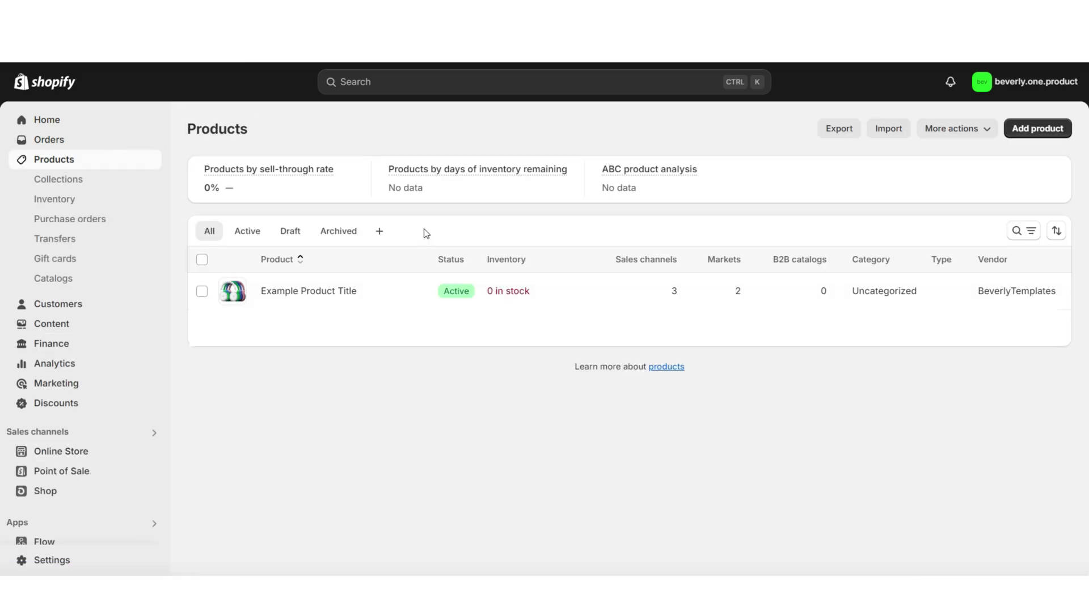
left_click(398, 295)
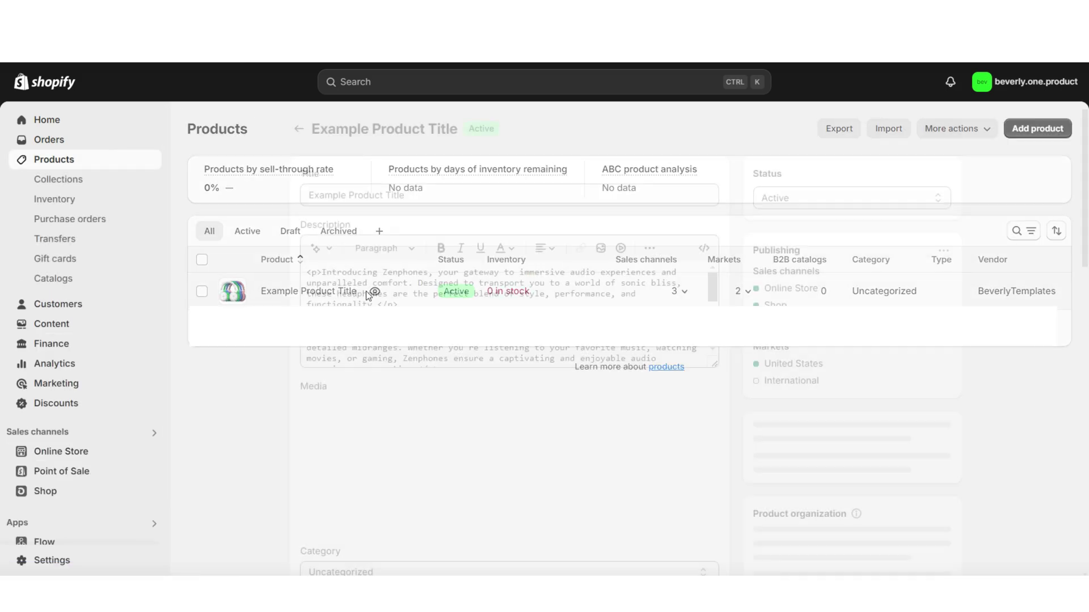
left_click_drag(1084, 159, 1085, 479)
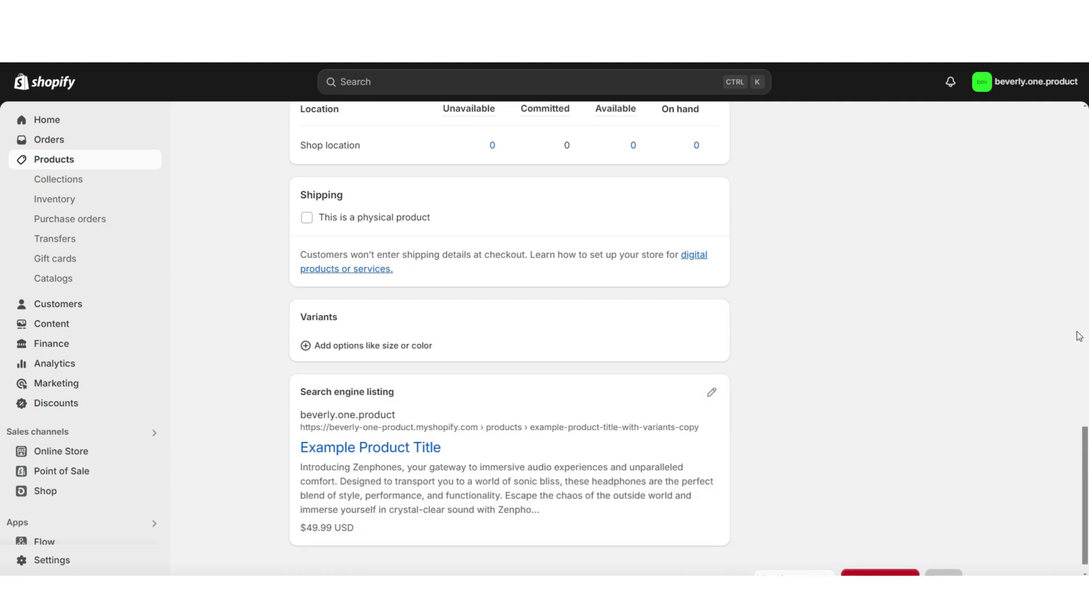
left_click(306, 346)
scroll(263, 318, "down", 1)
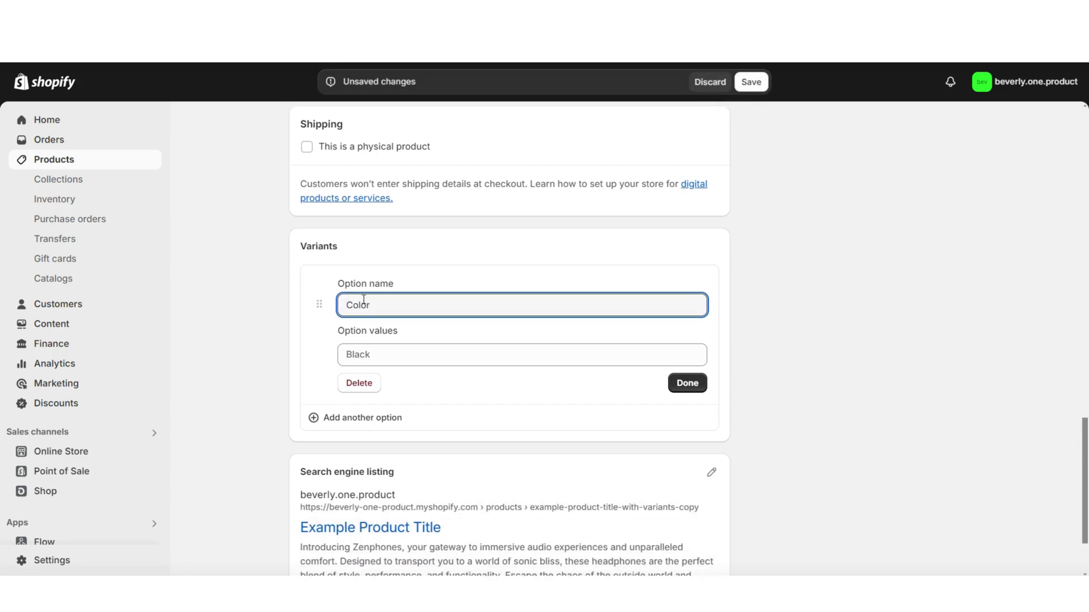
left_click(434, 273)
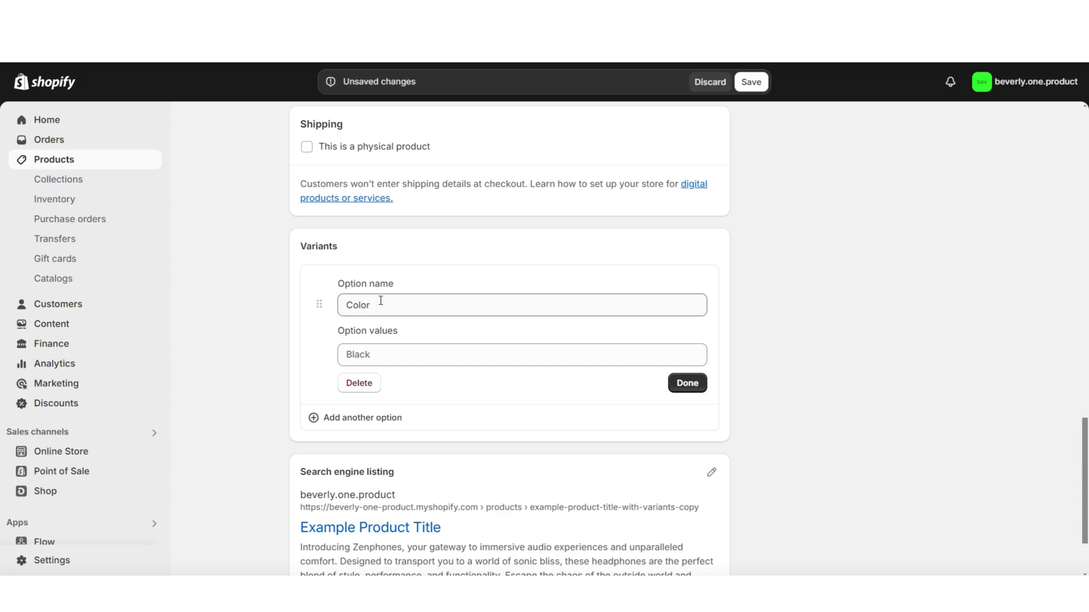
Step: Enter Green, White, Blue and Pink as the Color option's values and finish the option
left_click(346, 354)
scroll(323, 351, "down", 1)
type("Green")
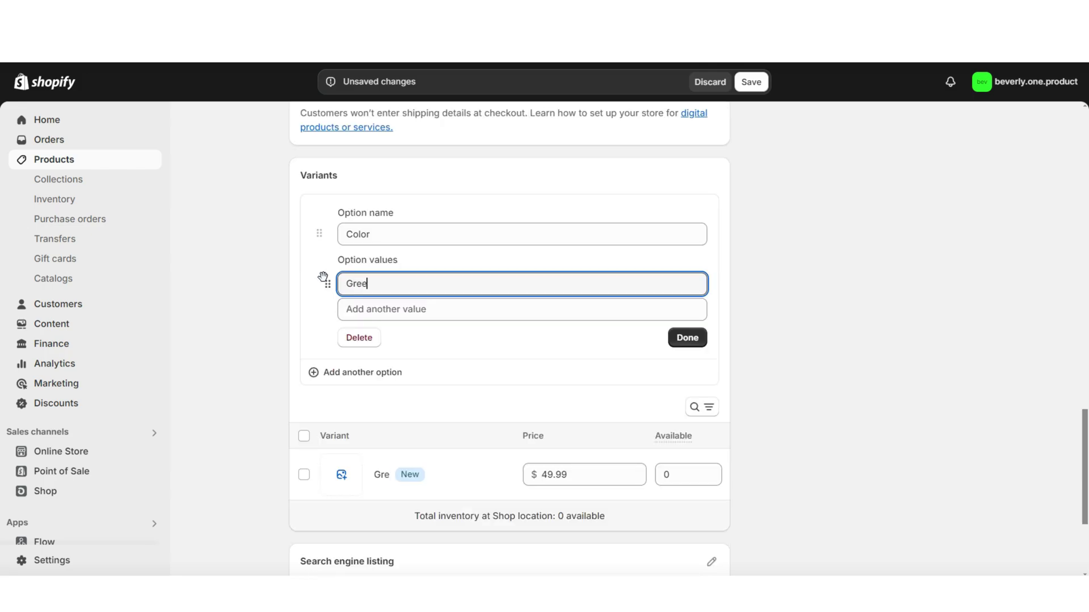
left_click(278, 286)
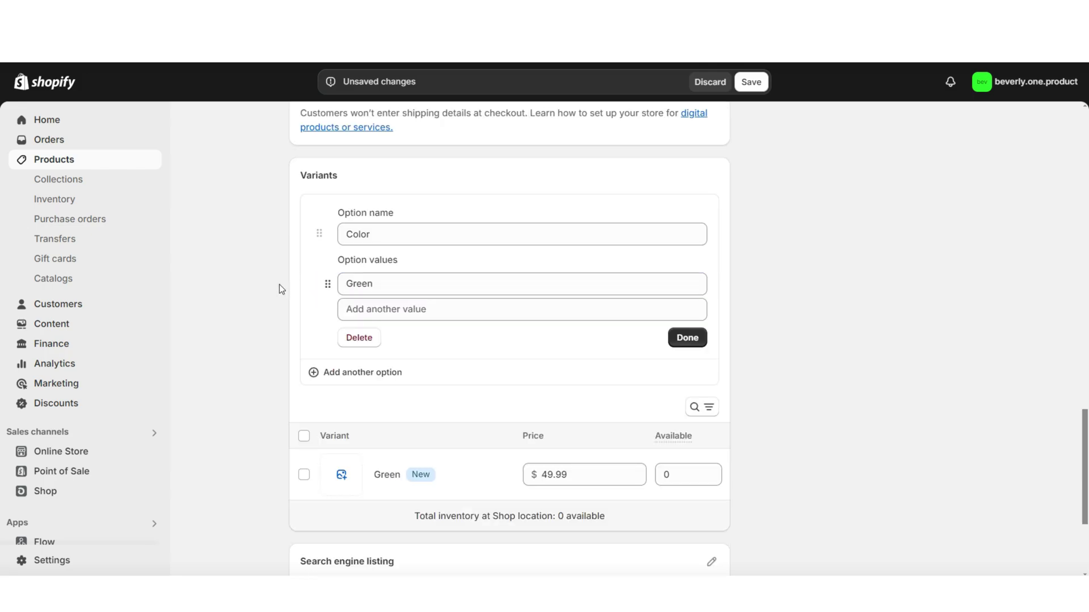
left_click(417, 319)
type("White")
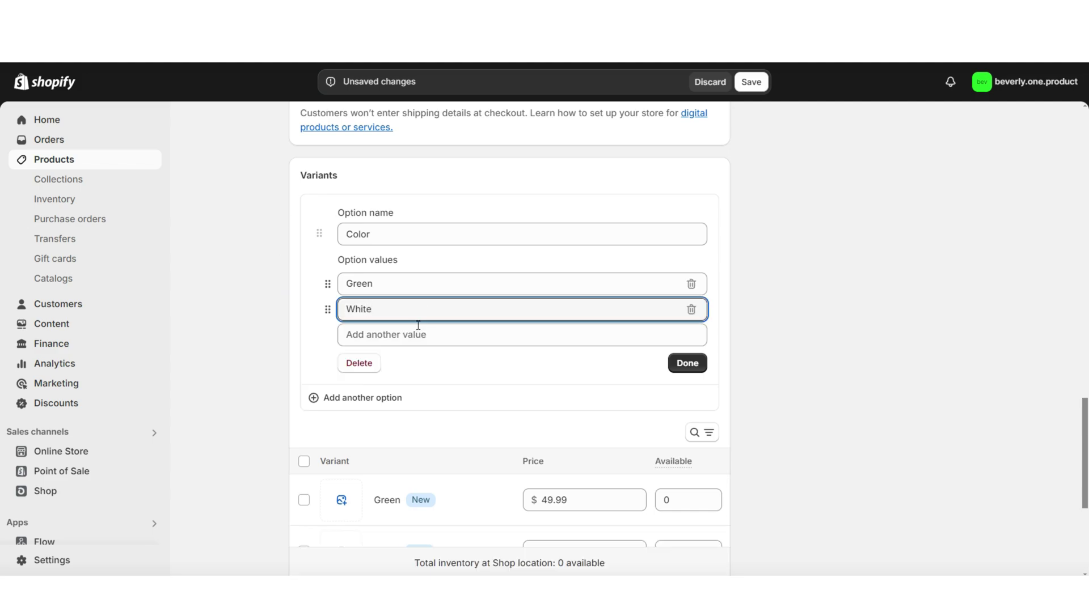
left_click(417, 332)
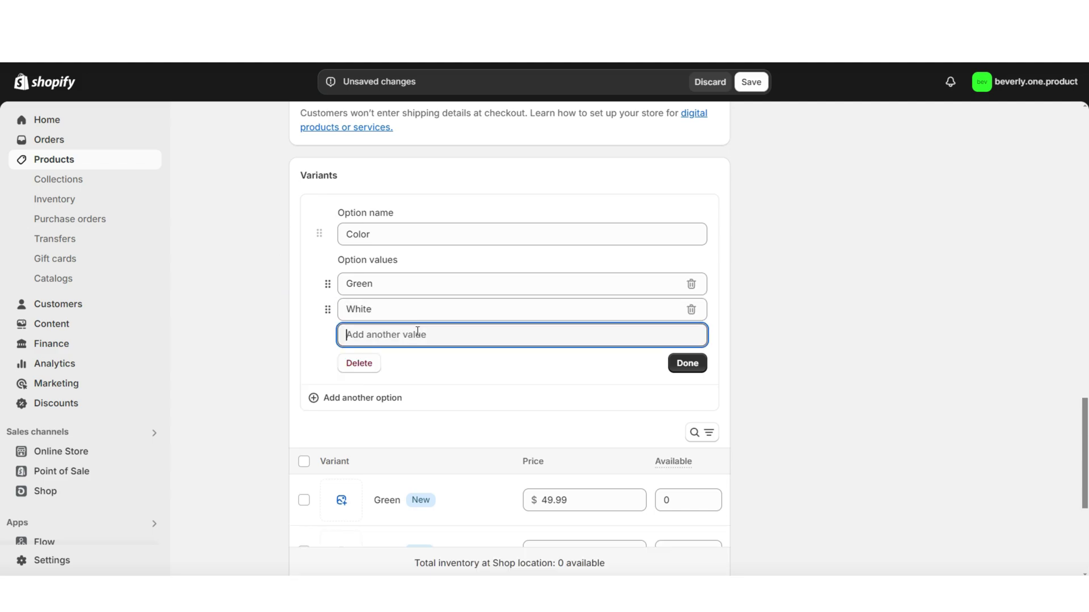
type("Blue")
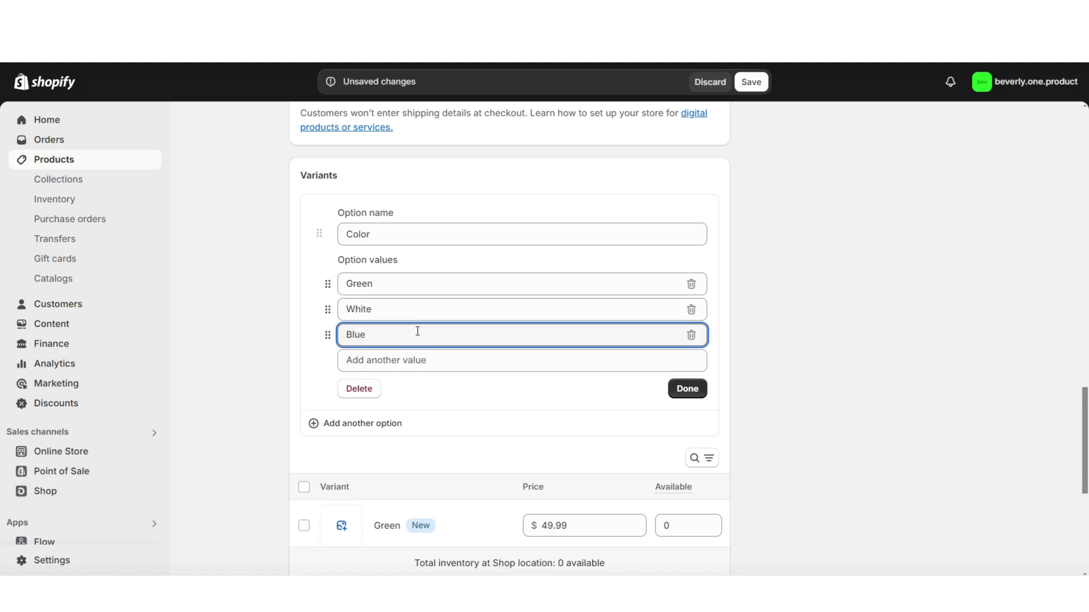
left_click(408, 359)
type("P")
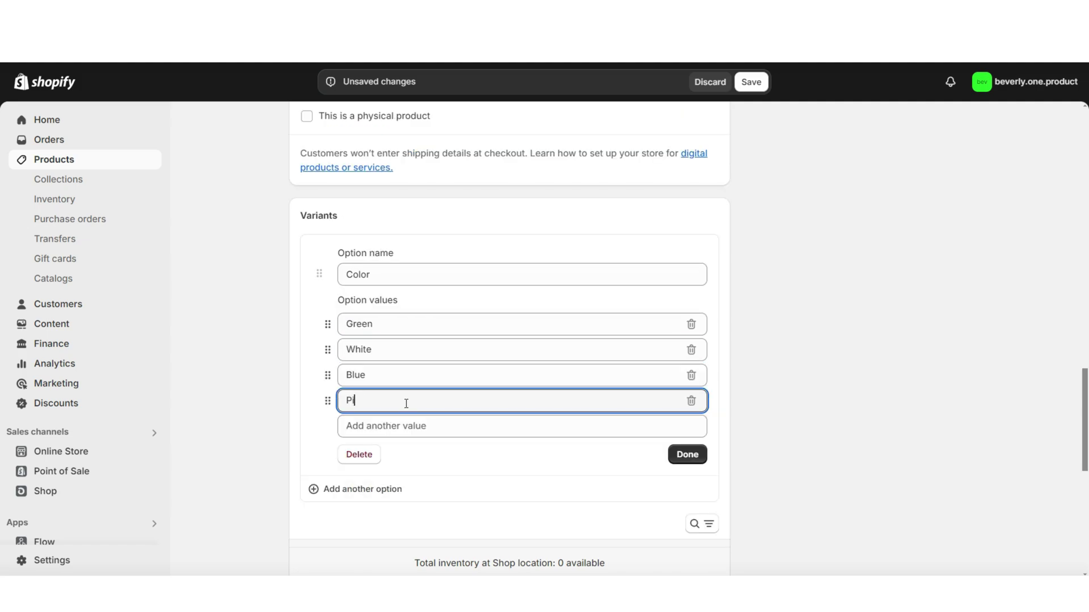
type("ink")
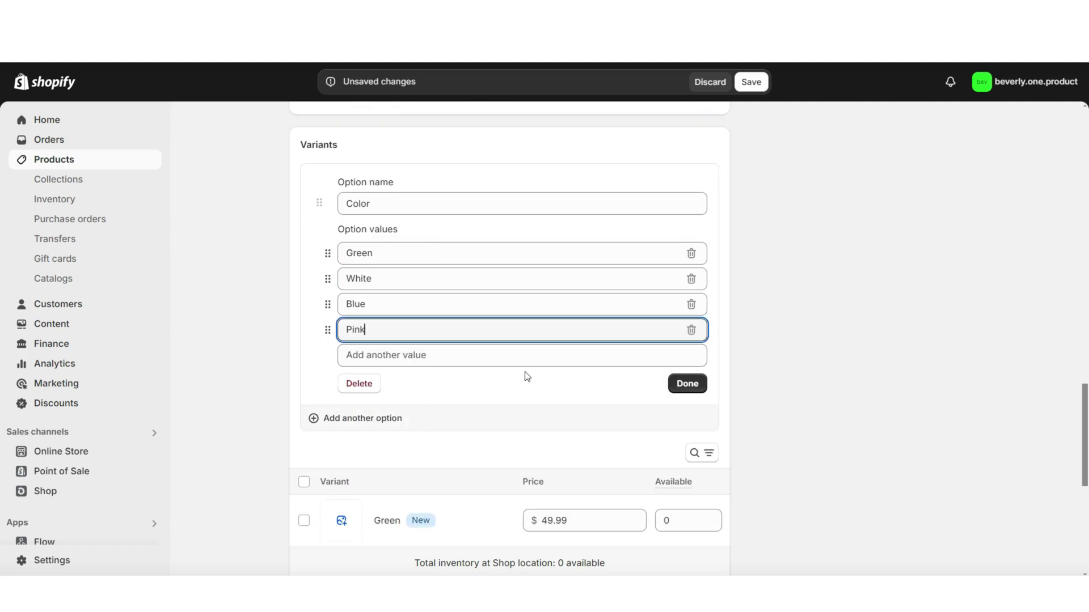
left_click(681, 384)
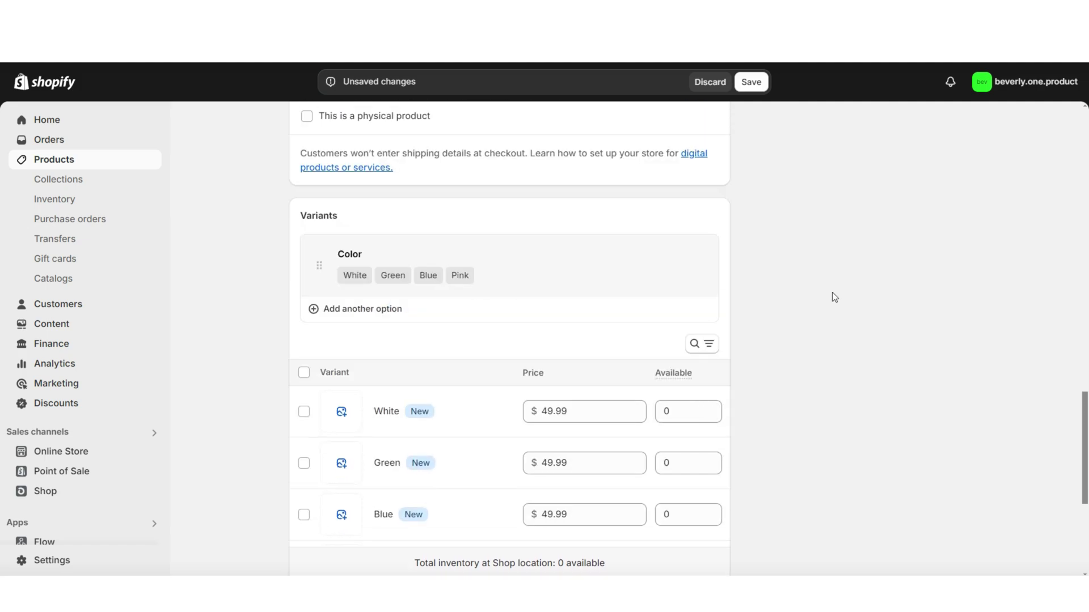
Step: Set the available quantity to 500 for each of the White, Green, Blue and Pink variants
scroll(453, 270, "down", 3)
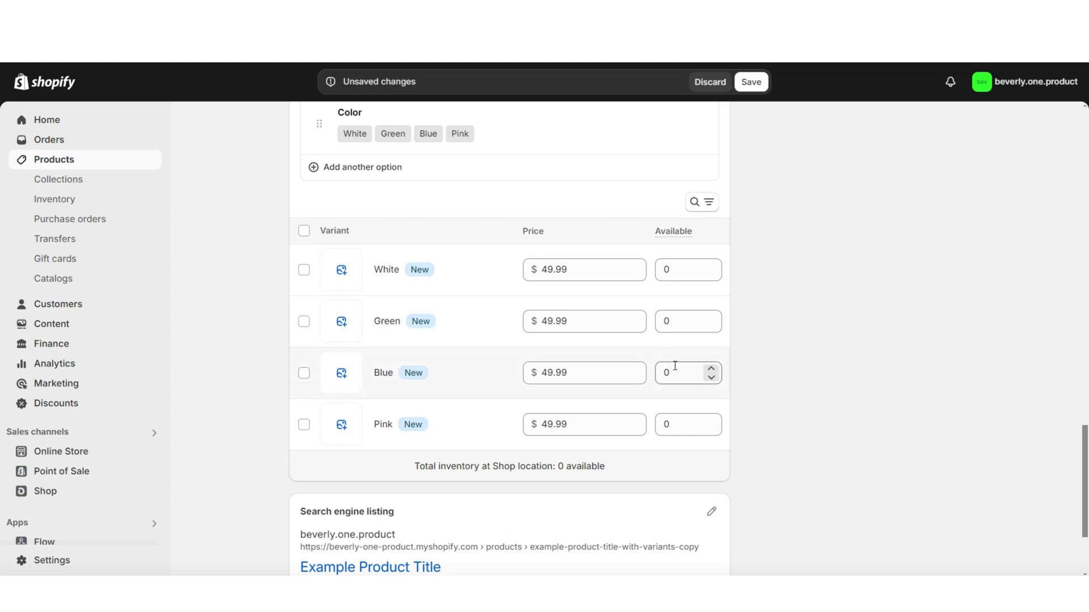
left_click(673, 270)
type("500")
left_click(685, 325)
type("500")
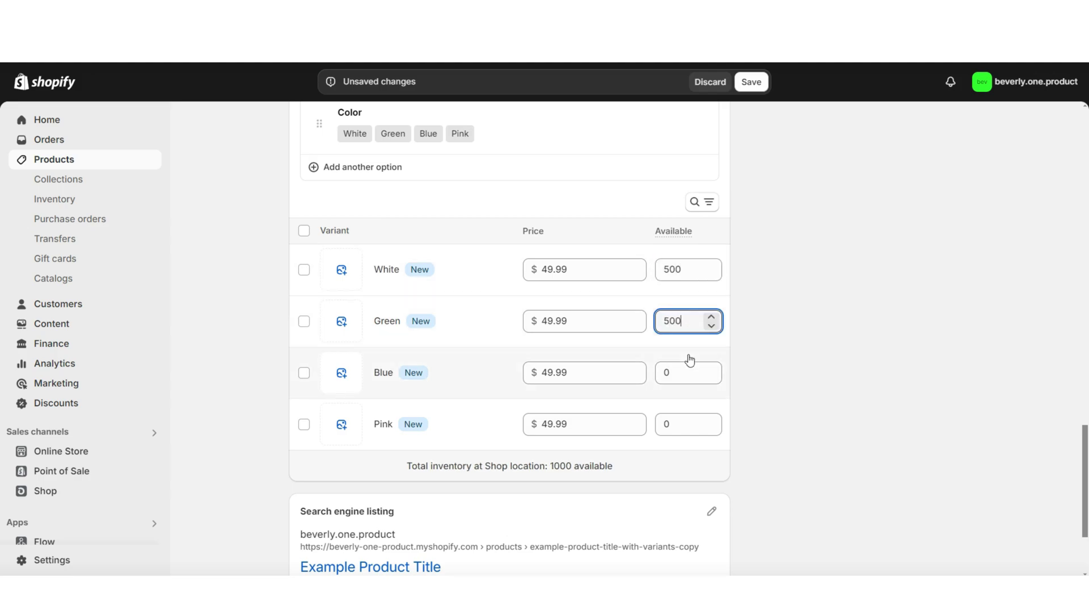
left_click(686, 373)
type("500")
left_click(680, 420)
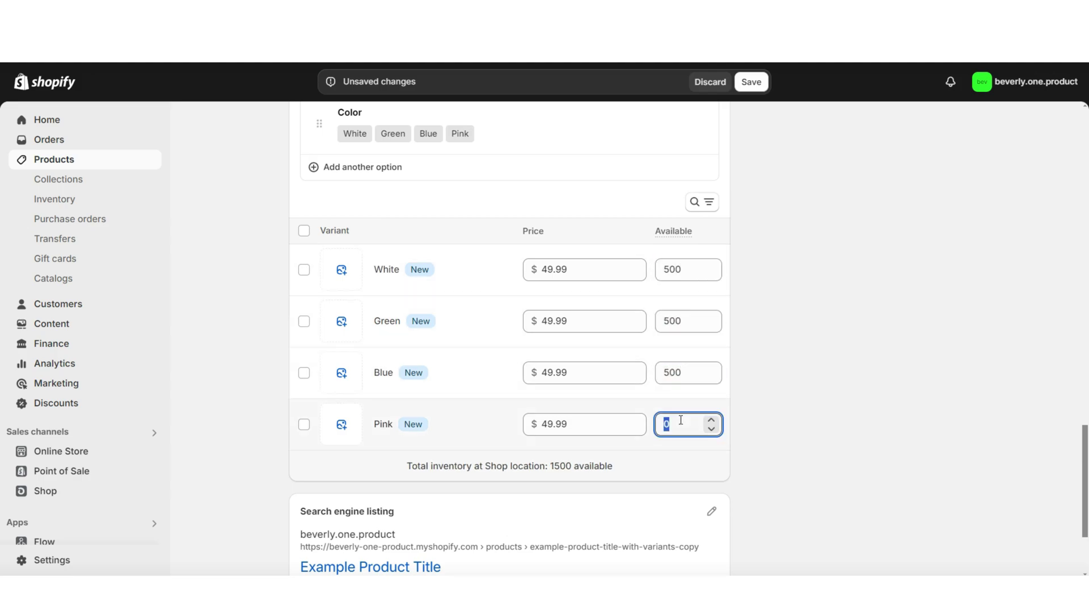
type("500")
left_click(413, 219)
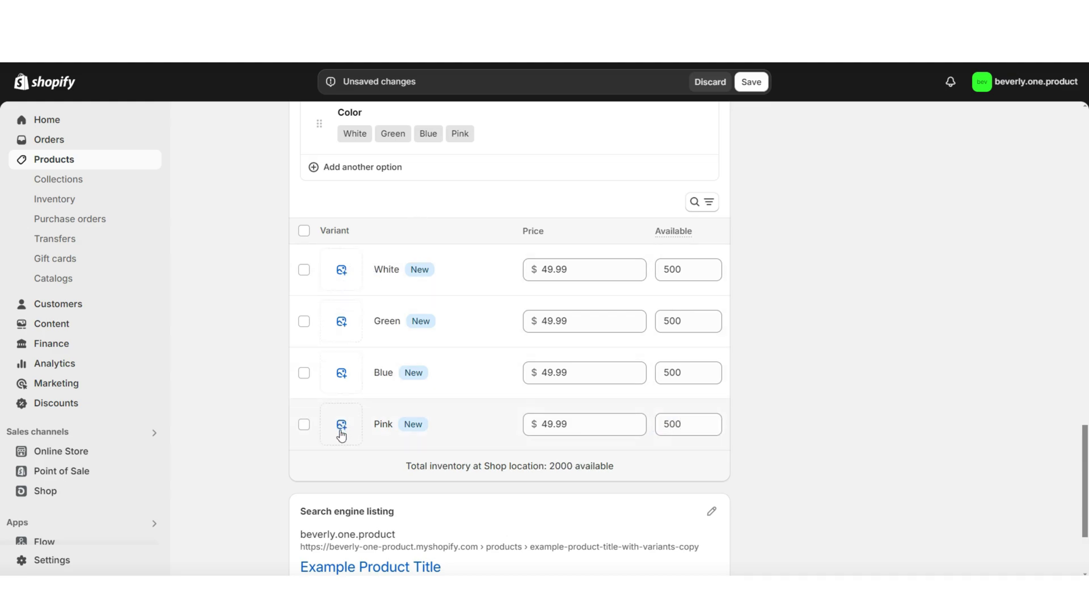
Step: Assign the multicolor headphones image to the White variant and a green headphones image to the Green variant
left_click(345, 267)
left_click(843, 518)
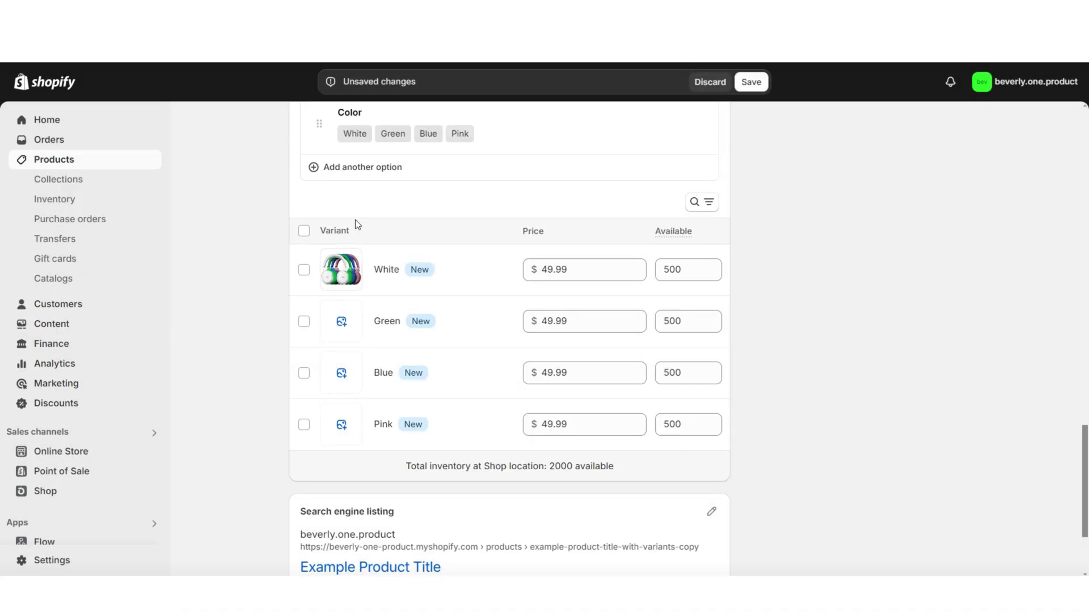
left_click(341, 321)
left_click(382, 318)
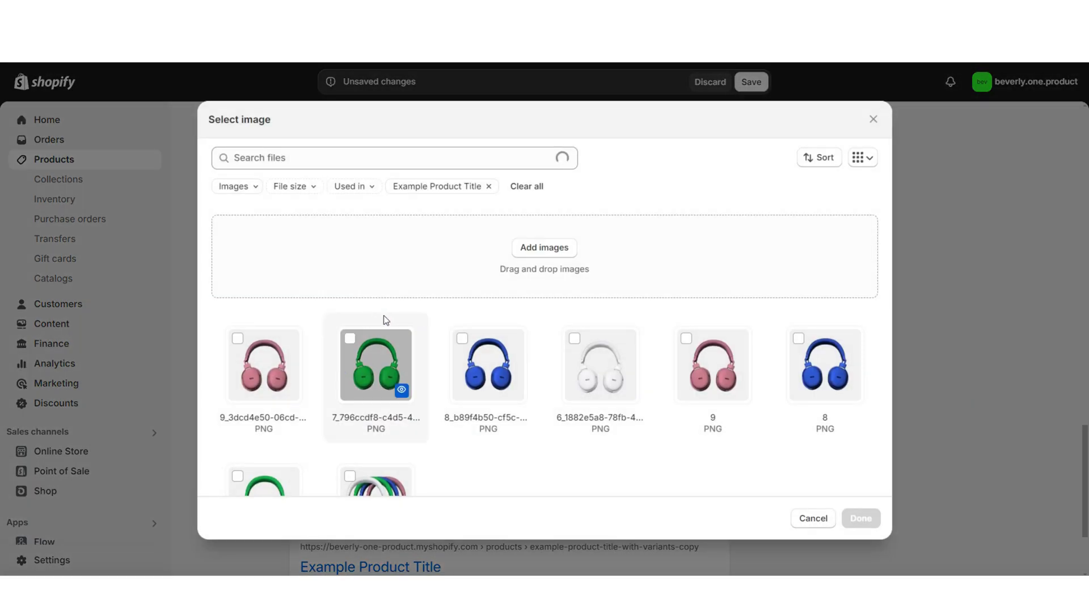
scroll(720, 434, "down", 2)
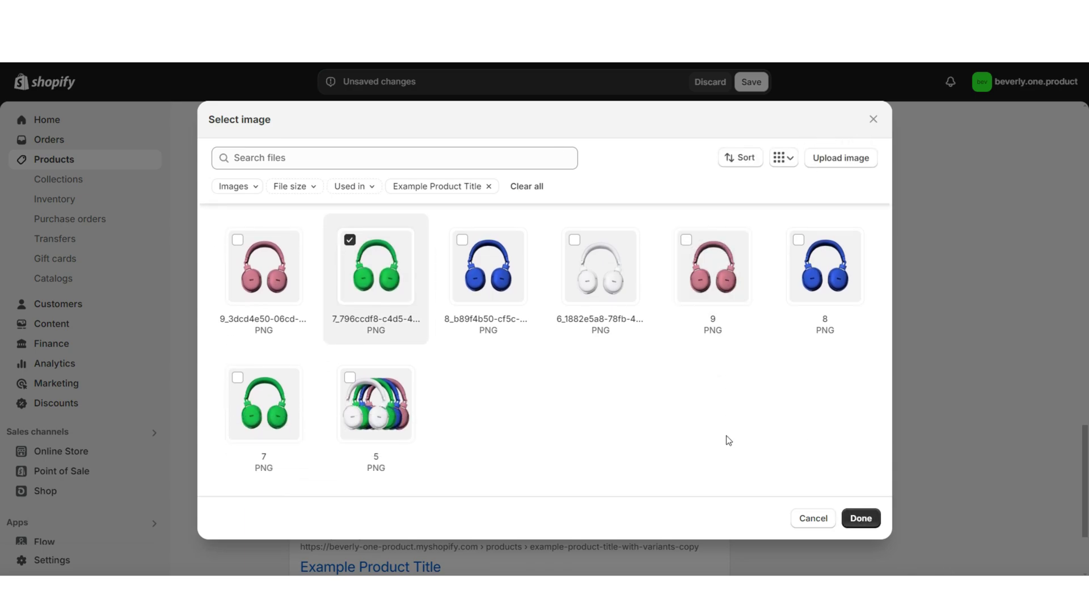
scroll(724, 440, "up", 2)
left_click(845, 518)
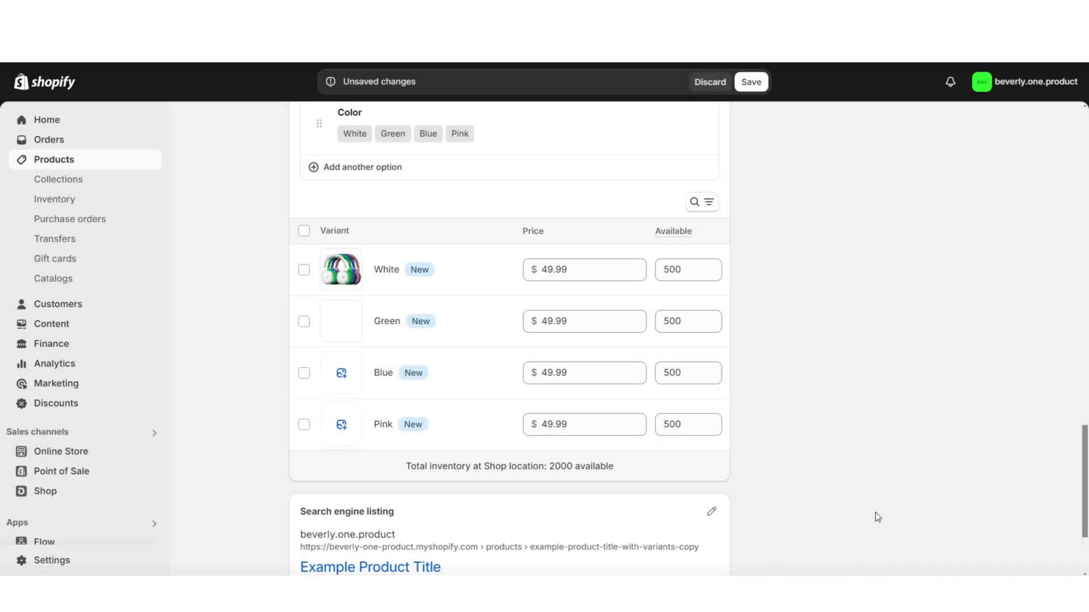
Step: Assign a pink headphones image to the Pink variant
left_click(341, 421)
left_click(273, 365)
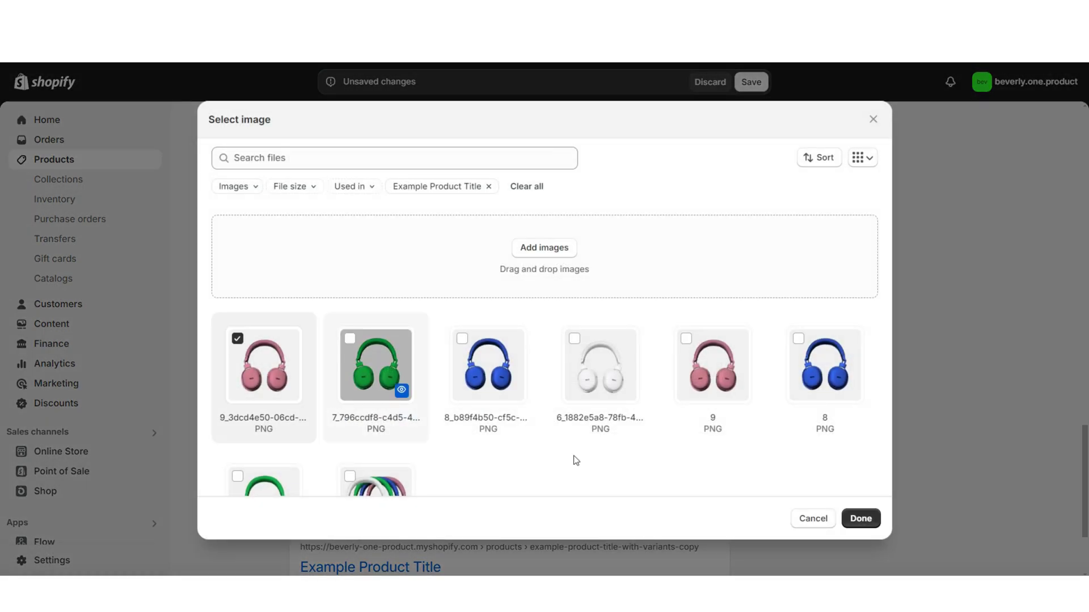
left_click(861, 517)
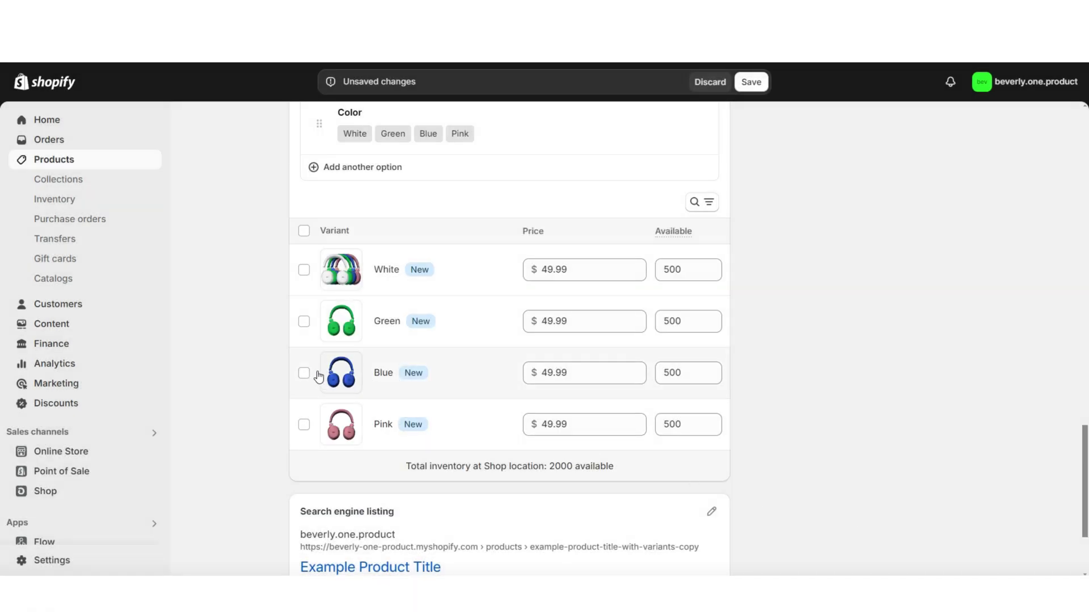
Step: Save the product's variant changes and open the form for adding another option
scroll(229, 312, "down", 3)
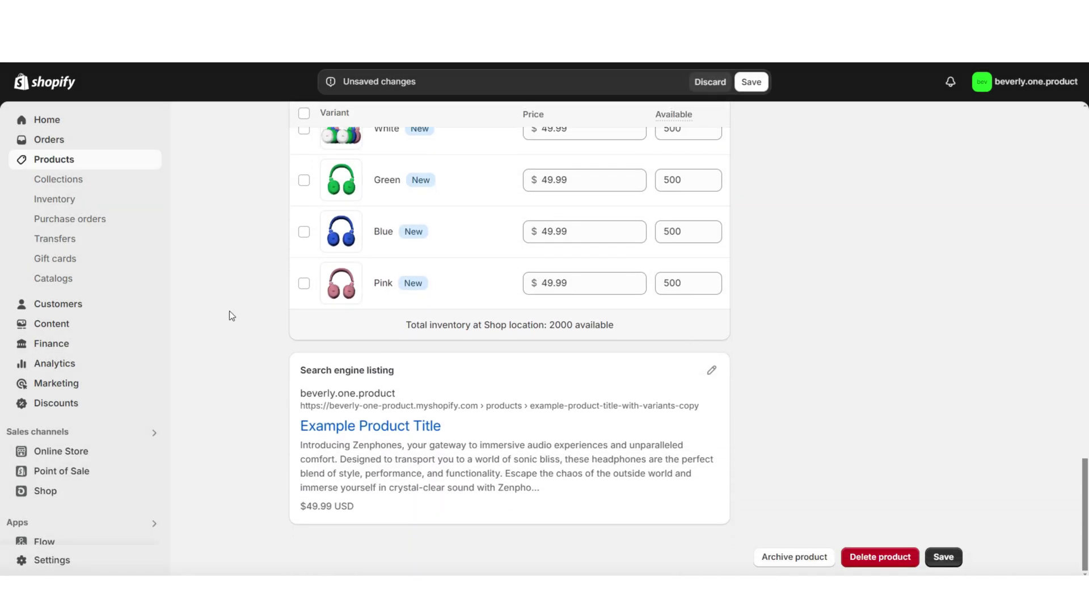
scroll(738, 191, "up", 4)
left_click(749, 83)
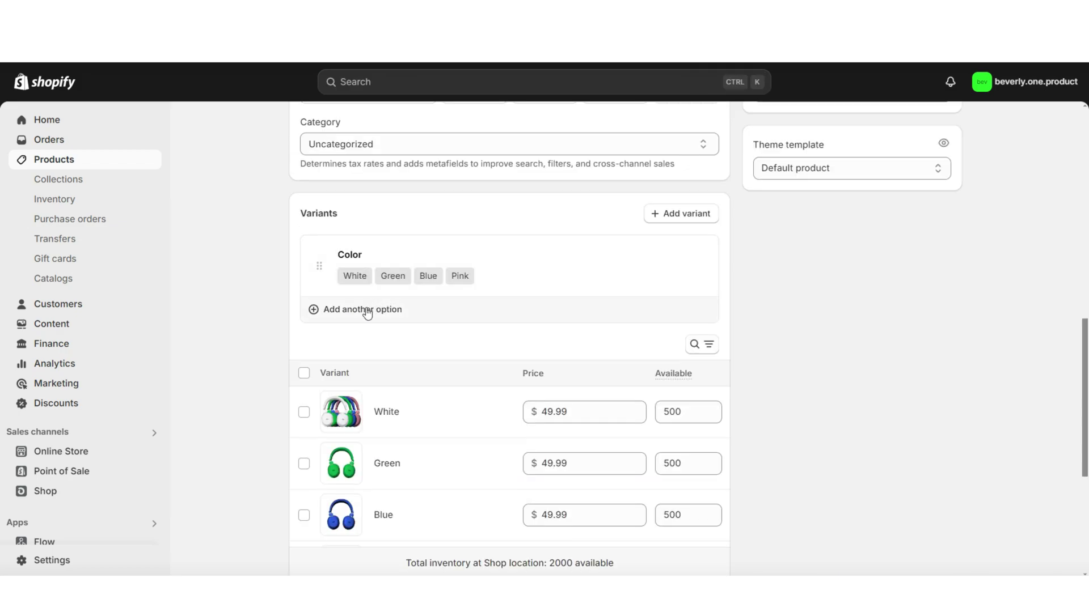
left_click(370, 313)
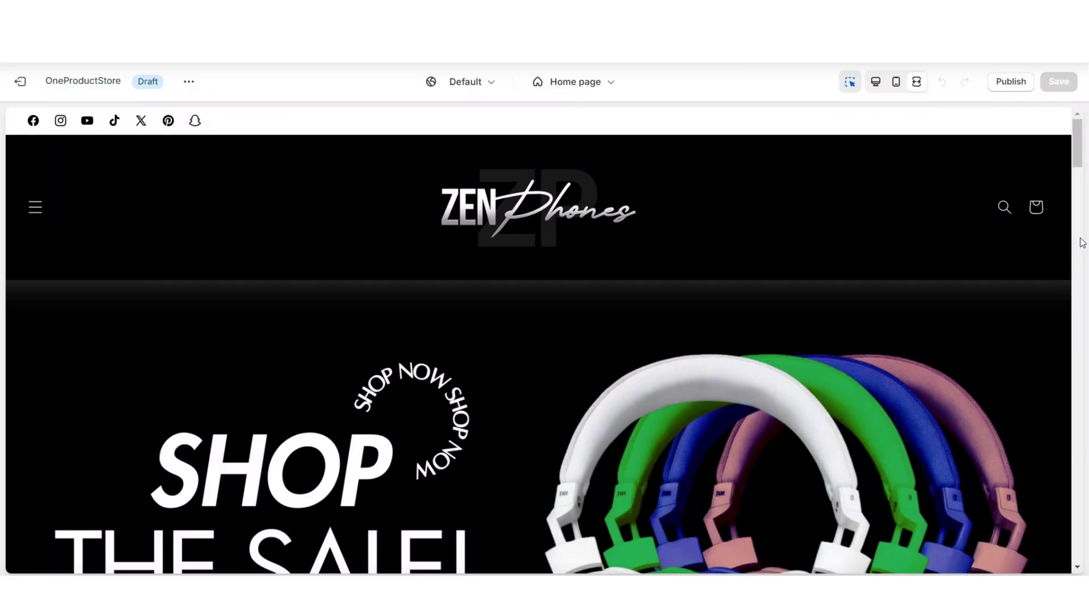
Step: Look through the home page preview from the sale banner down to the featured product's purchase options
scroll(1081, 242, "down", 5)
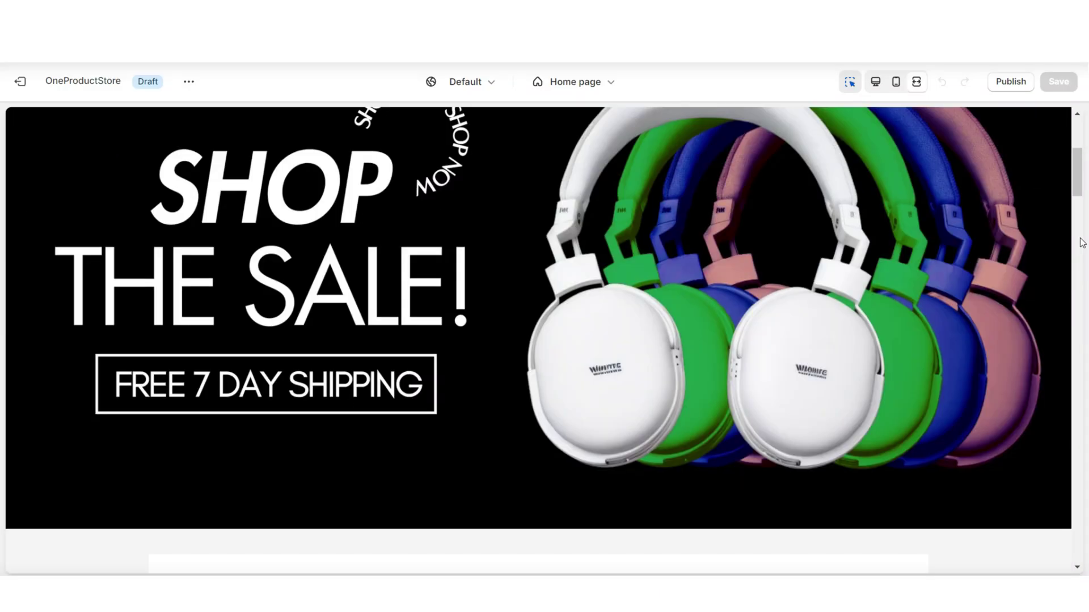
scroll(1082, 243, "down", 7)
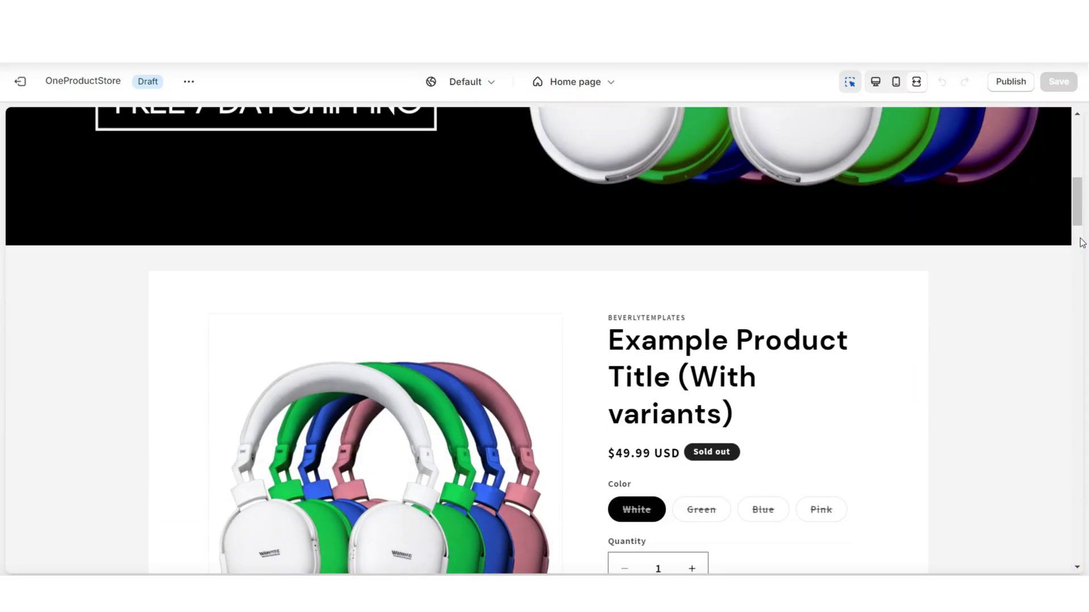
scroll(1082, 242, "down", 2)
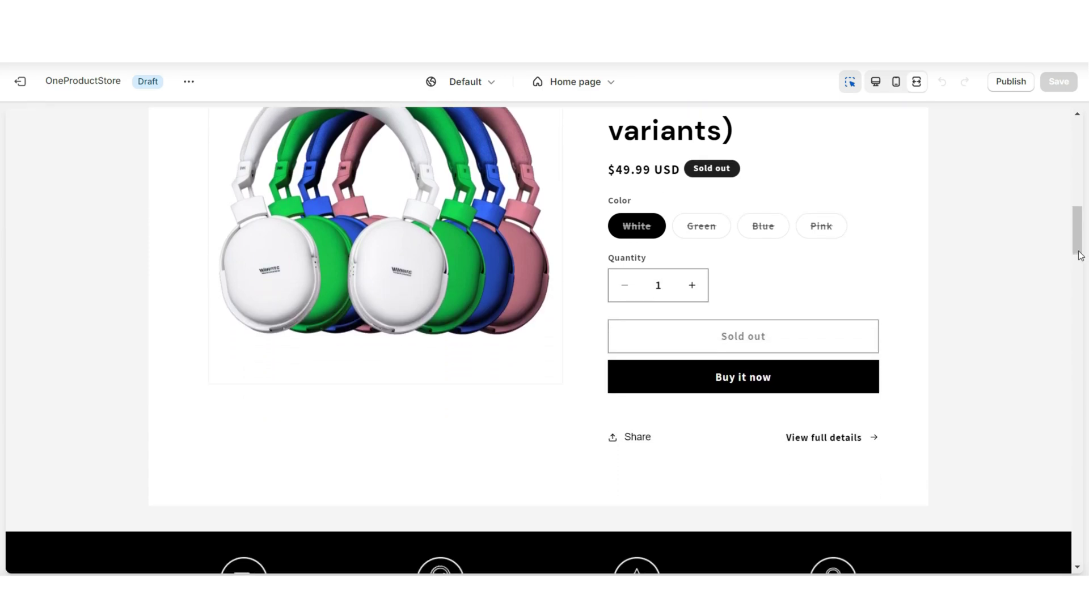
Step: Open the featured product's full details page in the preview and select its Green color option
scroll(839, 514, "up", 2)
left_click(839, 513)
scroll(1072, 359, "down", 3)
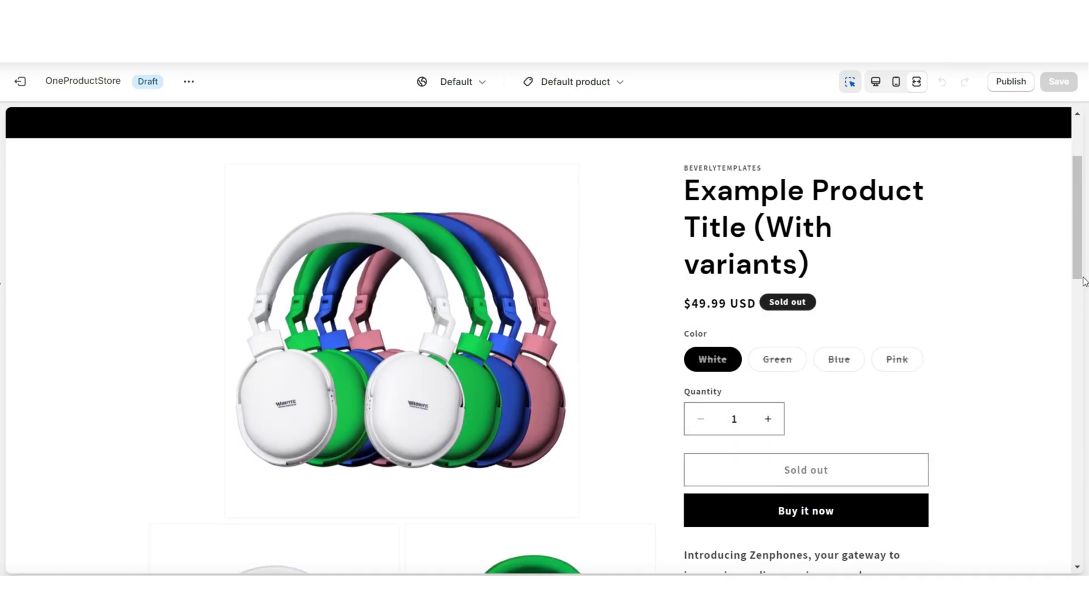
left_click_drag(1076, 281, 1087, 489)
left_click(776, 328)
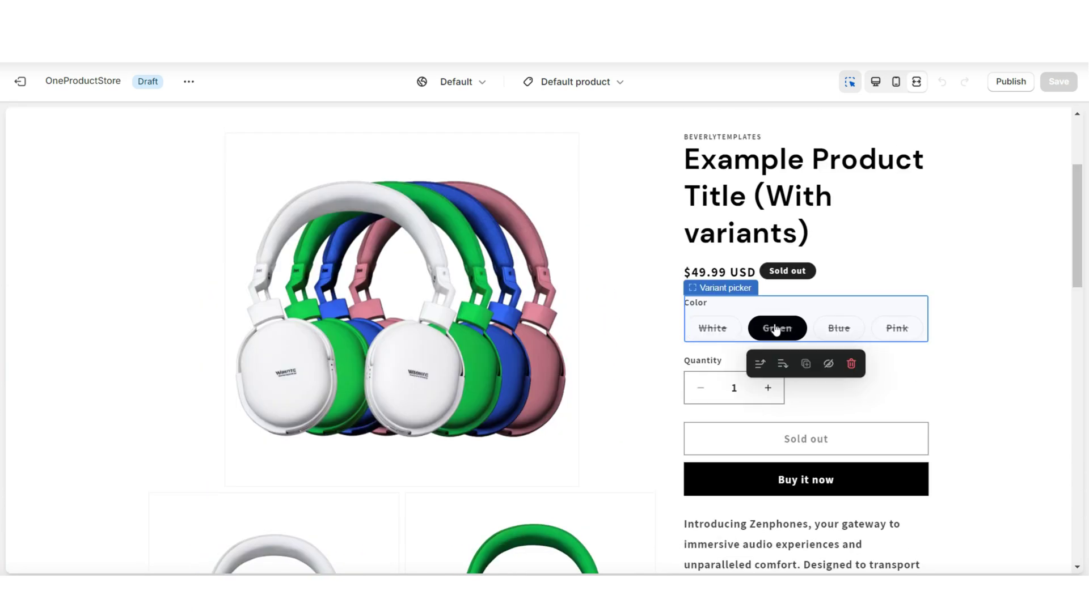
Step: View the product's Blue and Pink color options, and open the theme's storefront preview to look at the featured product
left_click(837, 331)
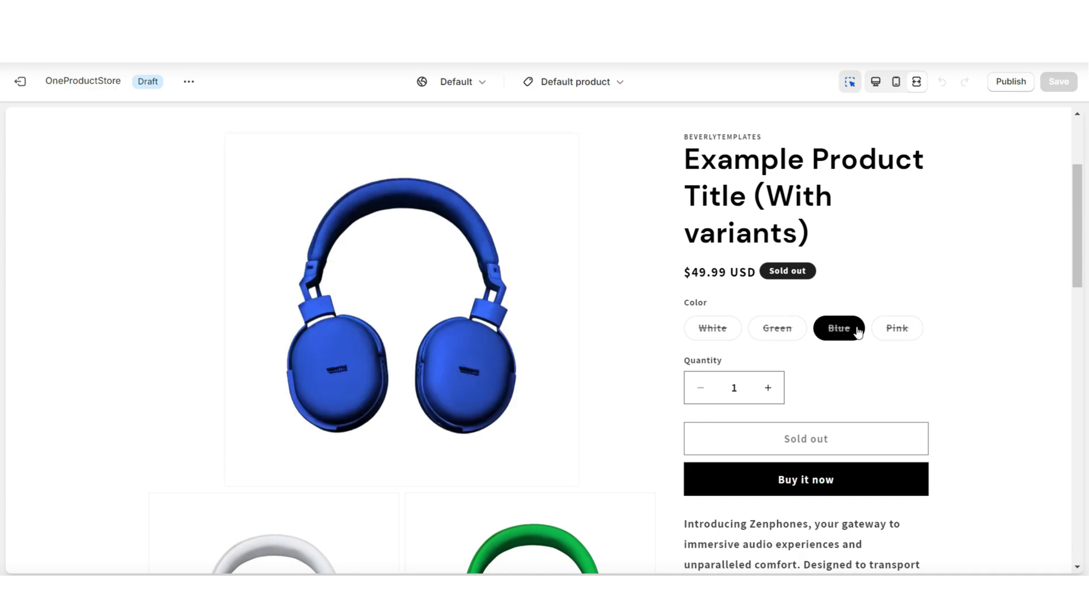
left_click(896, 330)
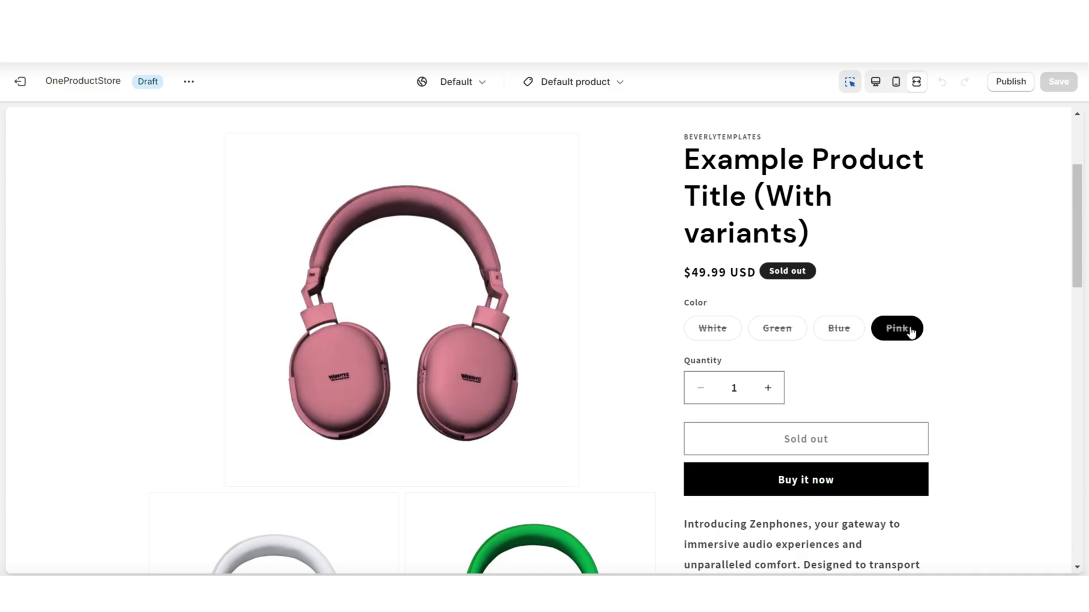
left_click(191, 85)
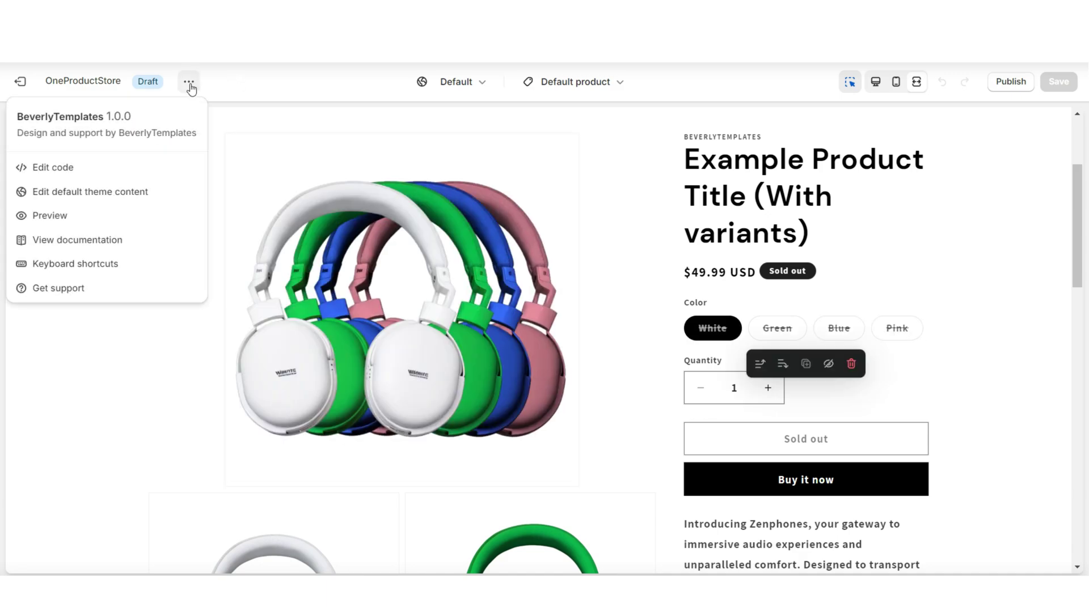
left_click(83, 217)
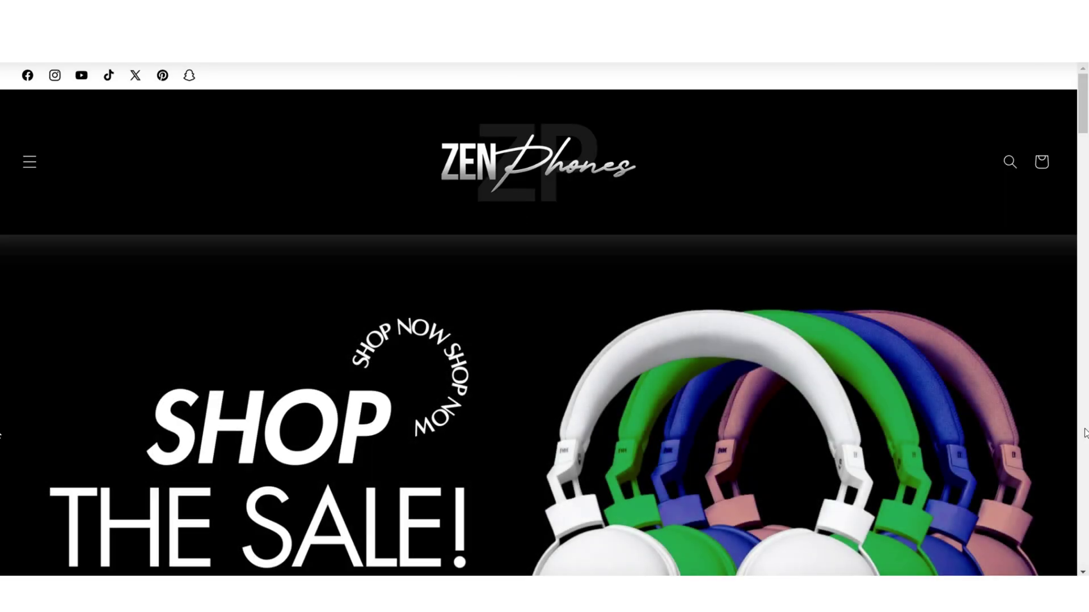
scroll(1084, 434, "down", 3)
scroll(1084, 434, "down", 6)
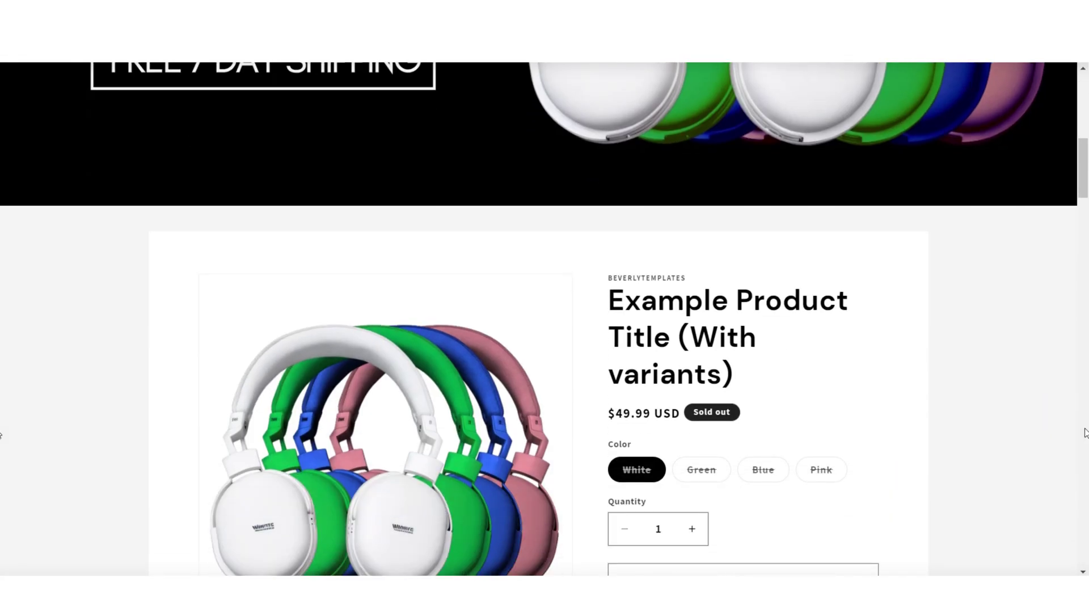
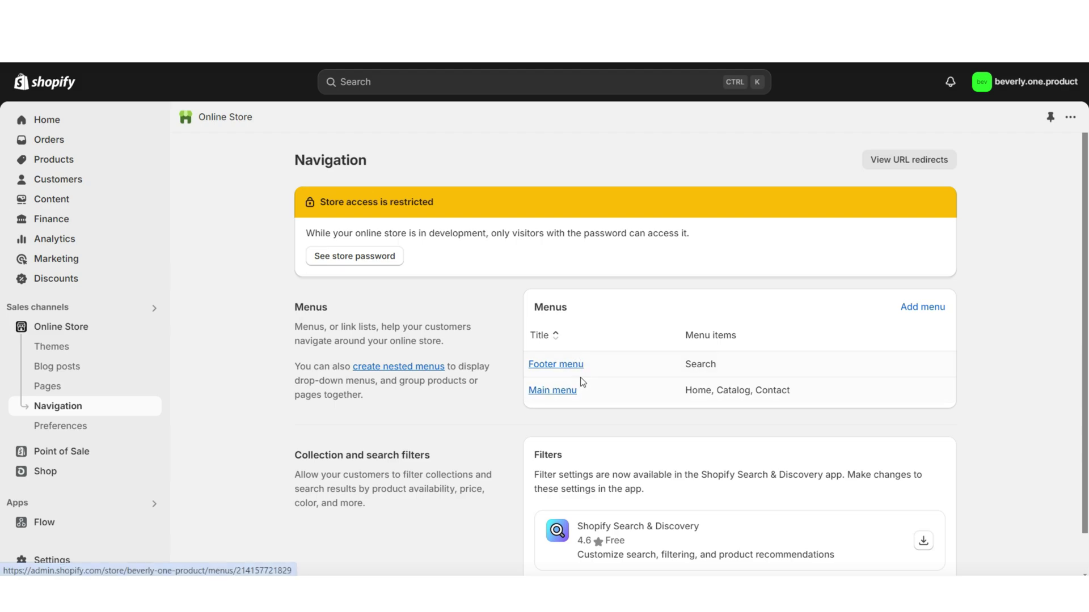
Step: Start a new navigation menu titled "New Footer Menu"
left_click(924, 308)
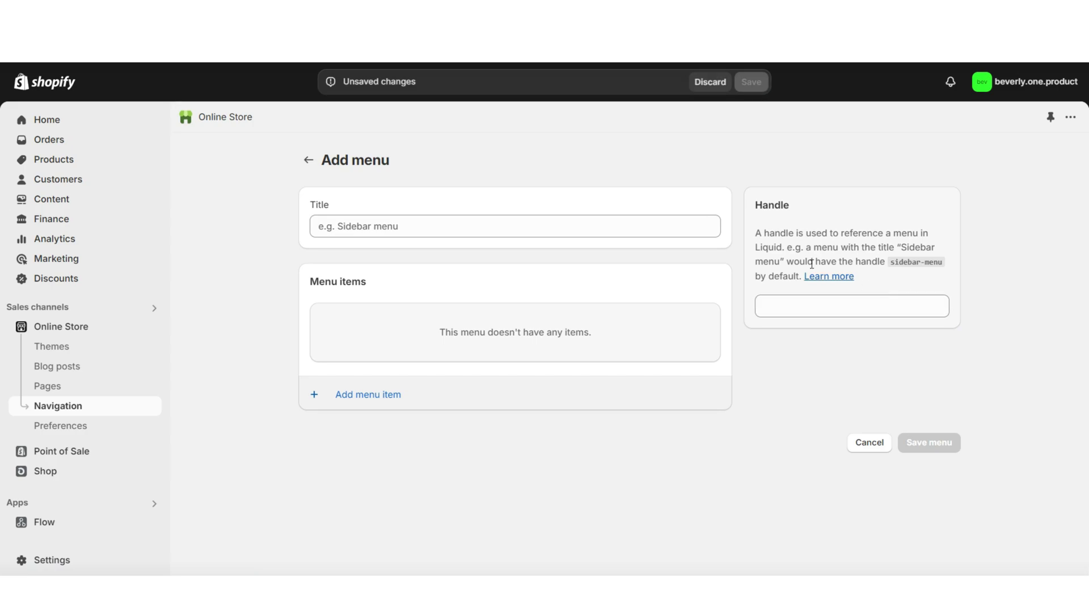
left_click(531, 226)
type("New Footer Menu")
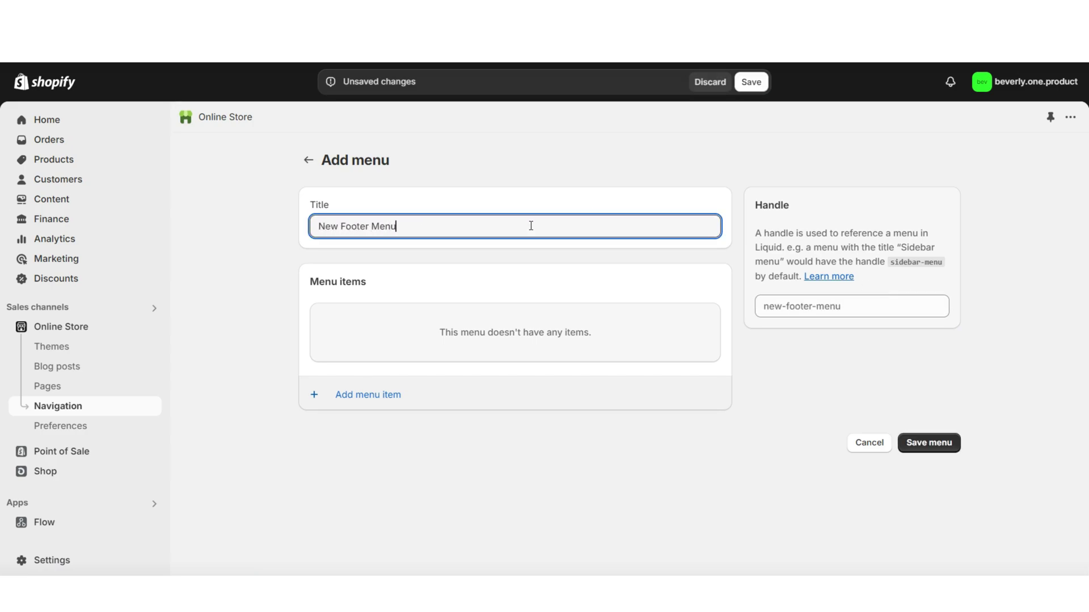
left_click(273, 203)
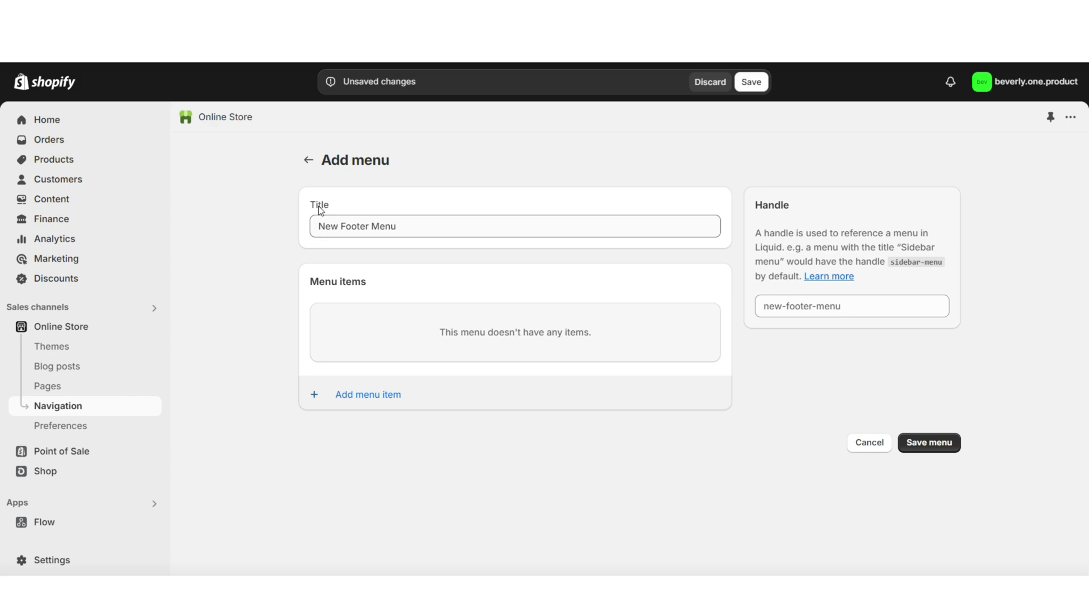
Step: Add a menu item named Home that links to the store's home page
left_click(352, 396)
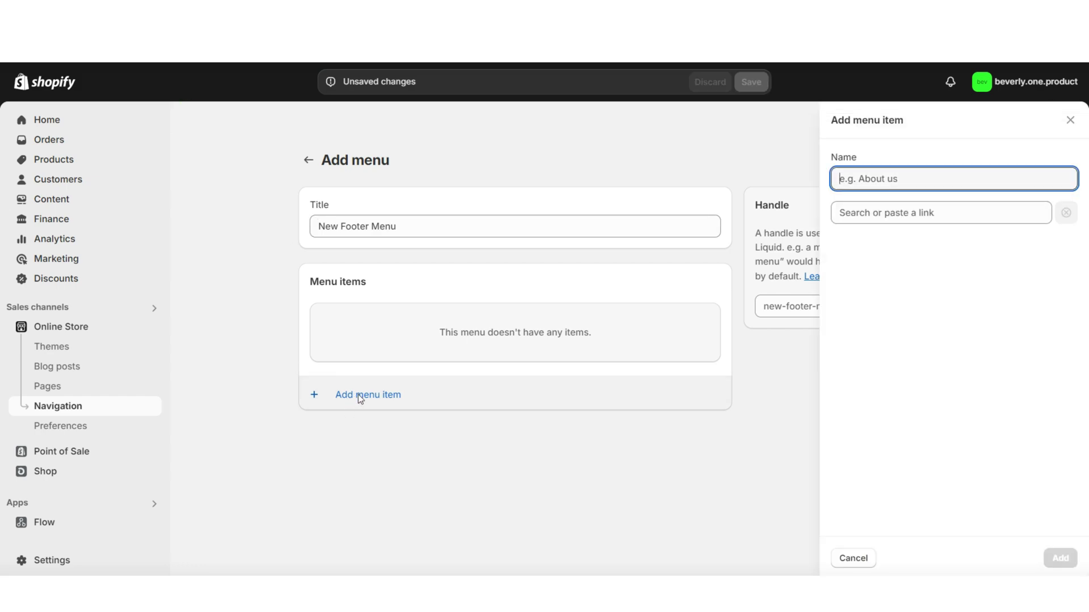
left_click(870, 216)
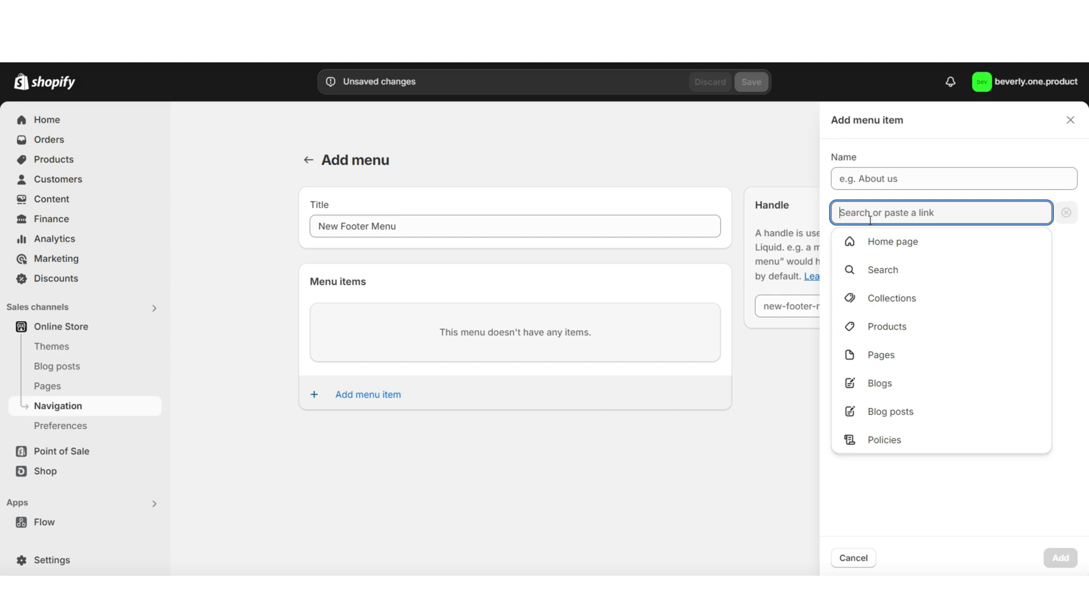
left_click(915, 241)
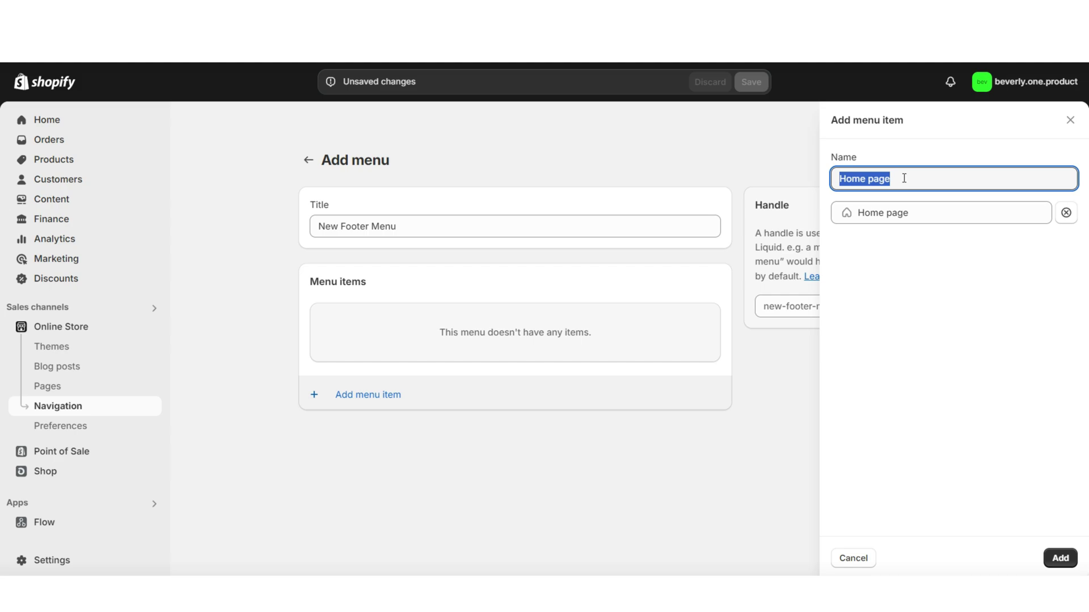
left_click_drag(903, 178, 868, 190)
key("BackSpace")
left_click(1060, 558)
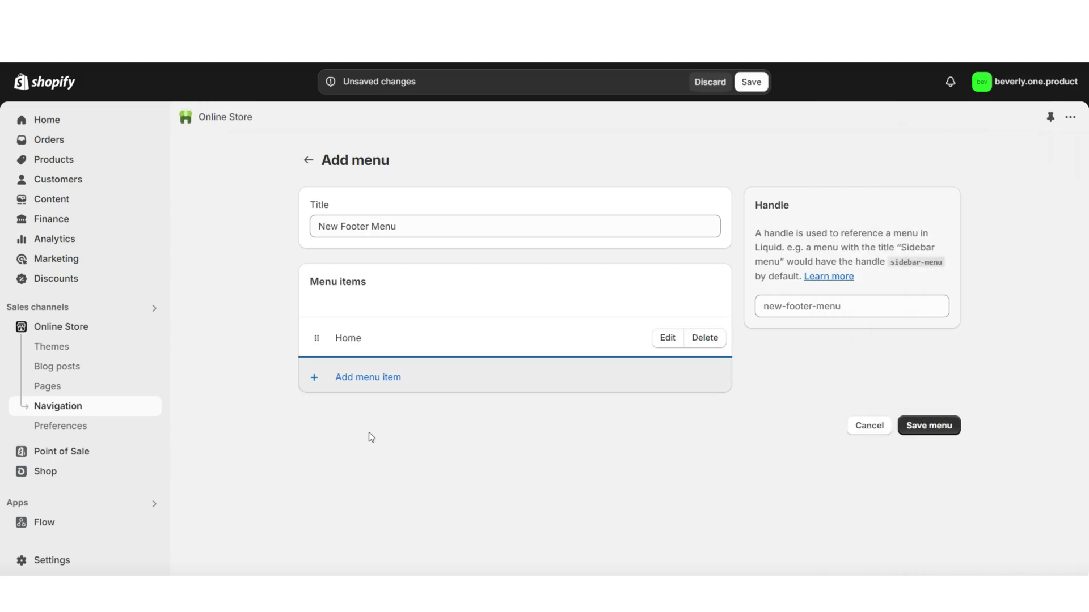
Step: Add a menu item named "Order The ZenPhones" that links to the product Example Product Title (With variants)
left_click(341, 377)
left_click(923, 213)
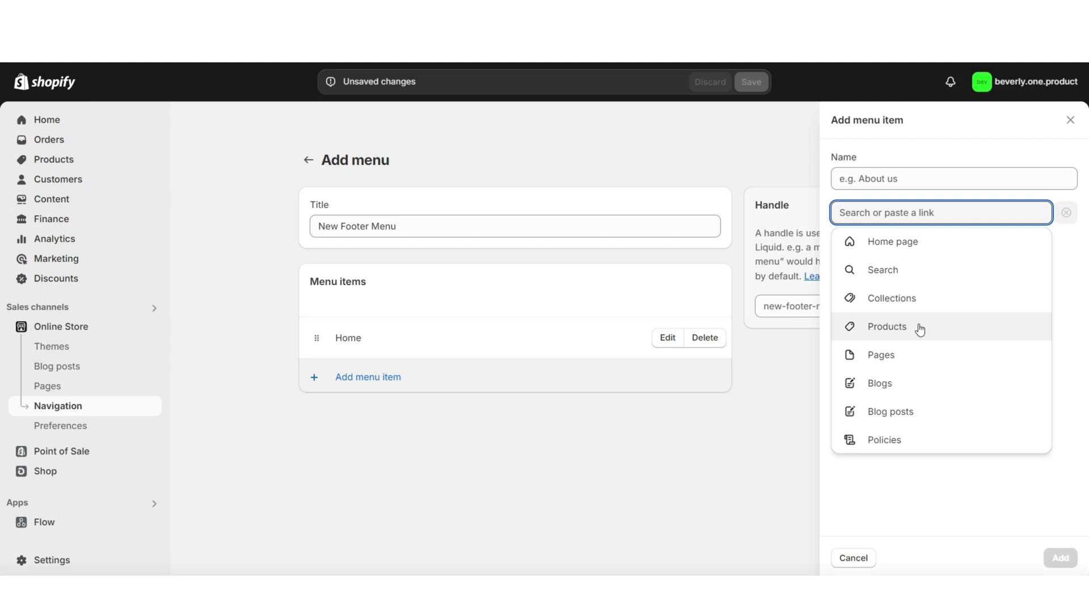
left_click(880, 328)
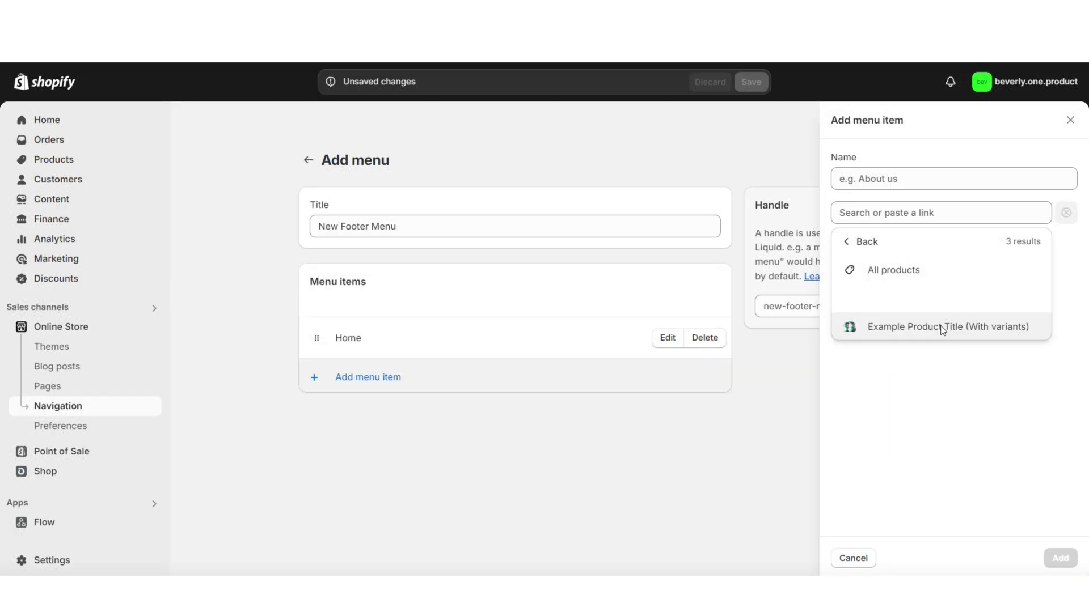
left_click(942, 329)
type("Order The ZenPhones")
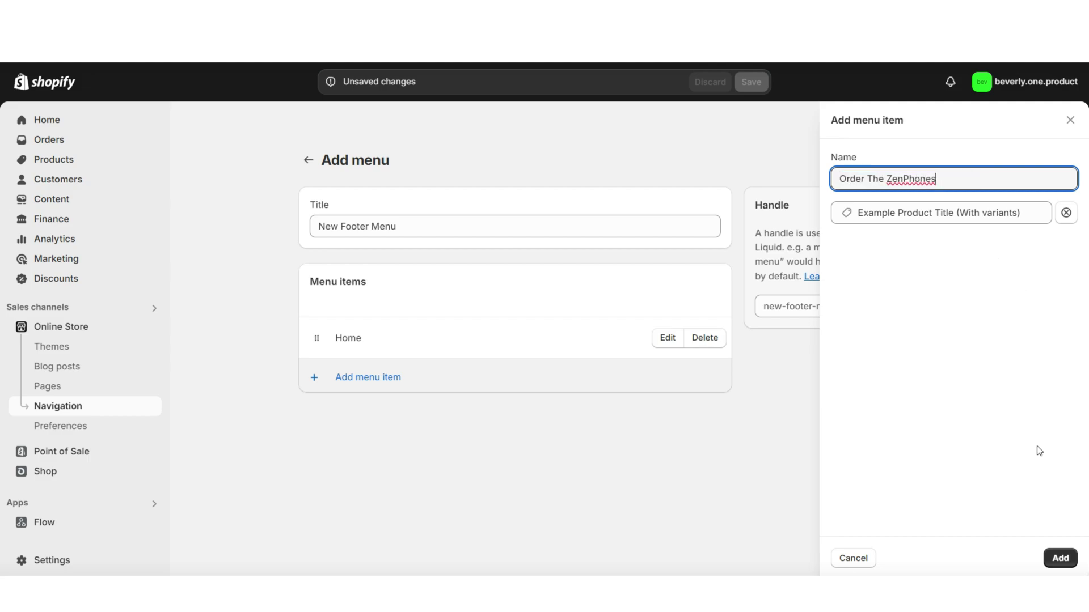
left_click(1060, 558)
Step: Add a menu item named "Contact Us" that links to the Contact page
left_click(443, 413)
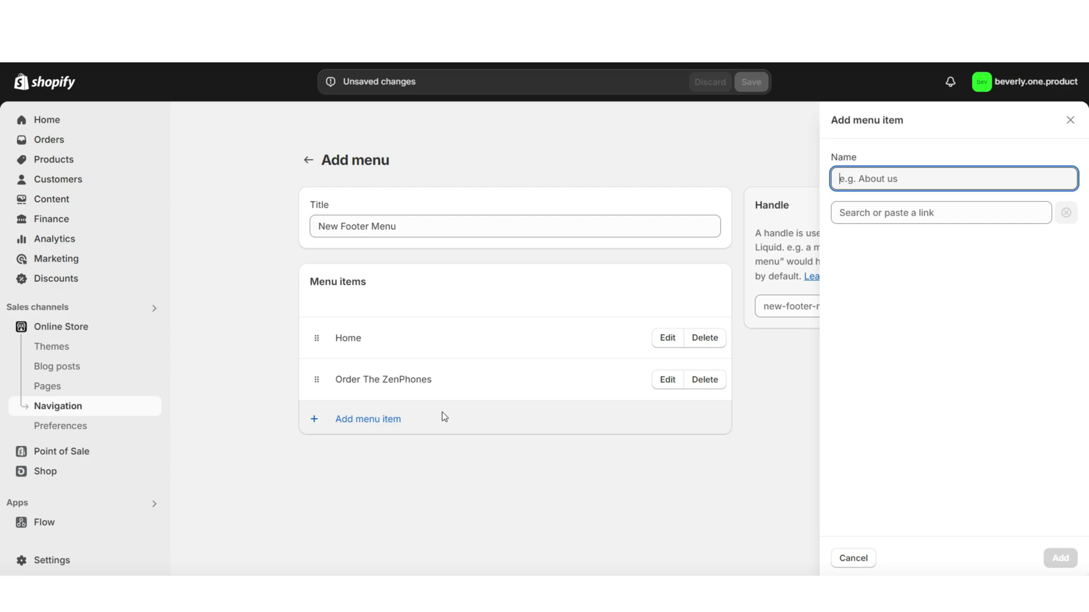
left_click(917, 214)
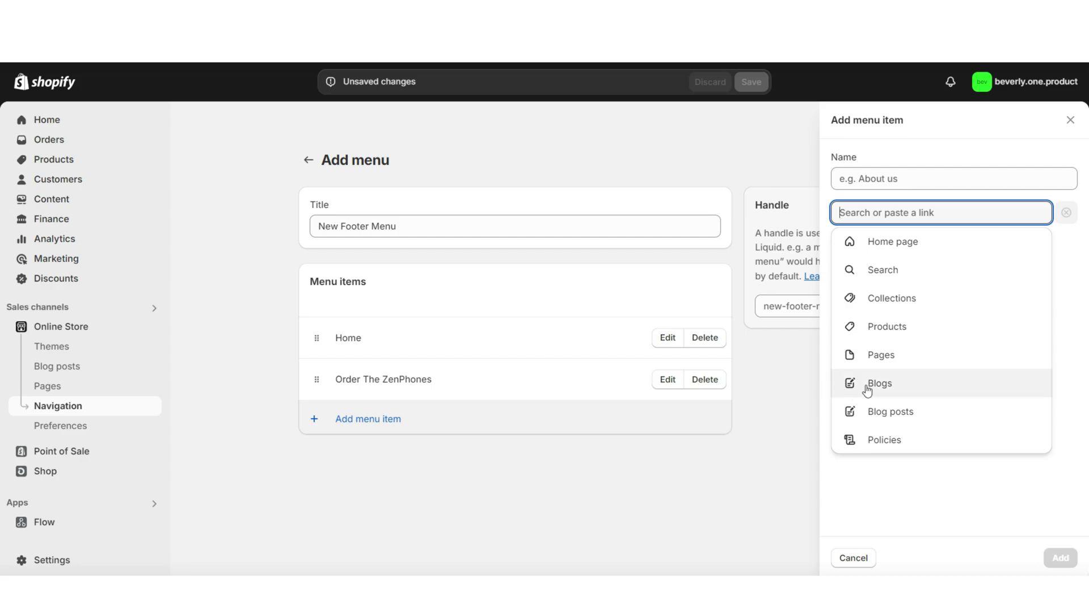
left_click(900, 363)
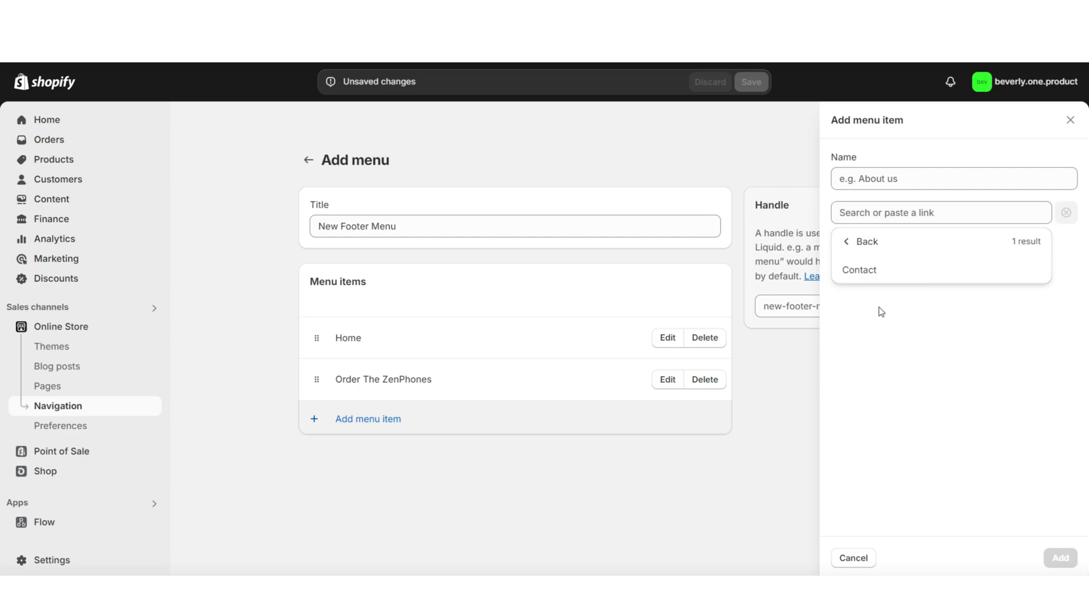
left_click(874, 281)
left_click(885, 176)
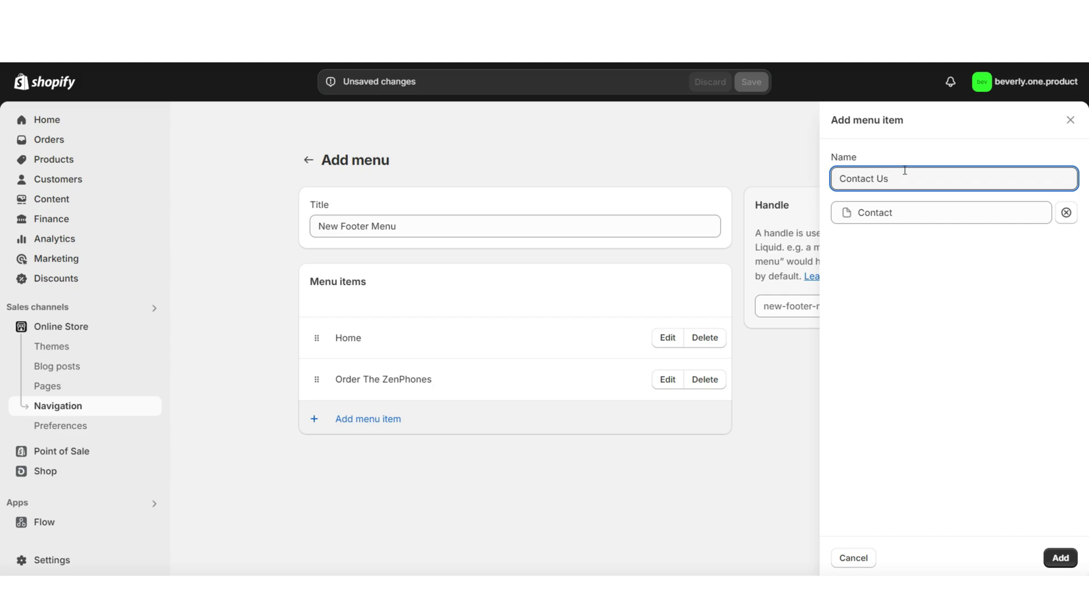
left_click(1060, 560)
Step: Add a menu item named Policies and save the new footer menu
left_click(397, 461)
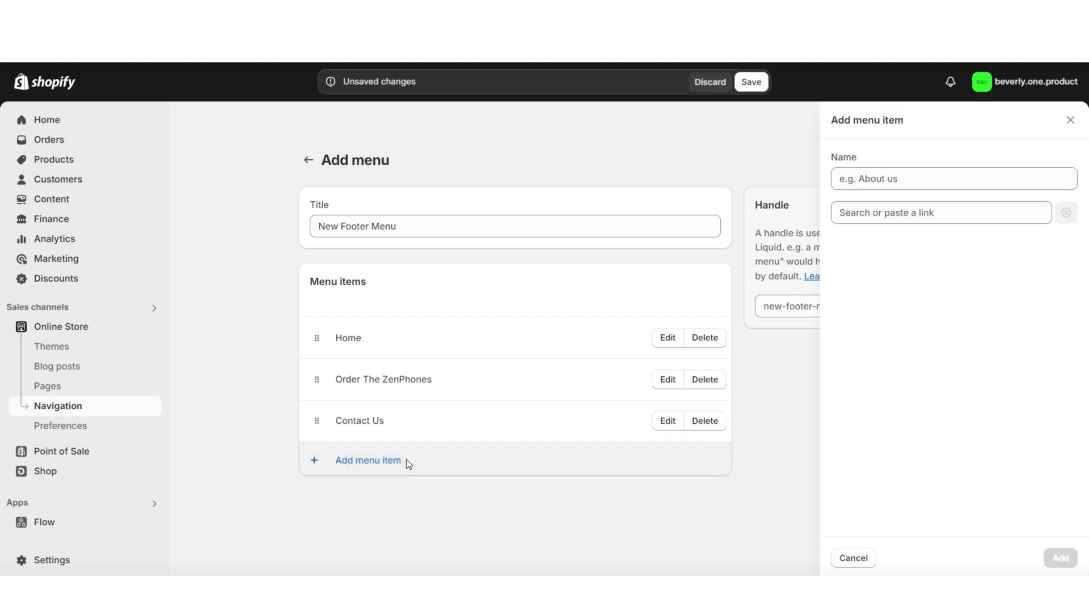
left_click(882, 218)
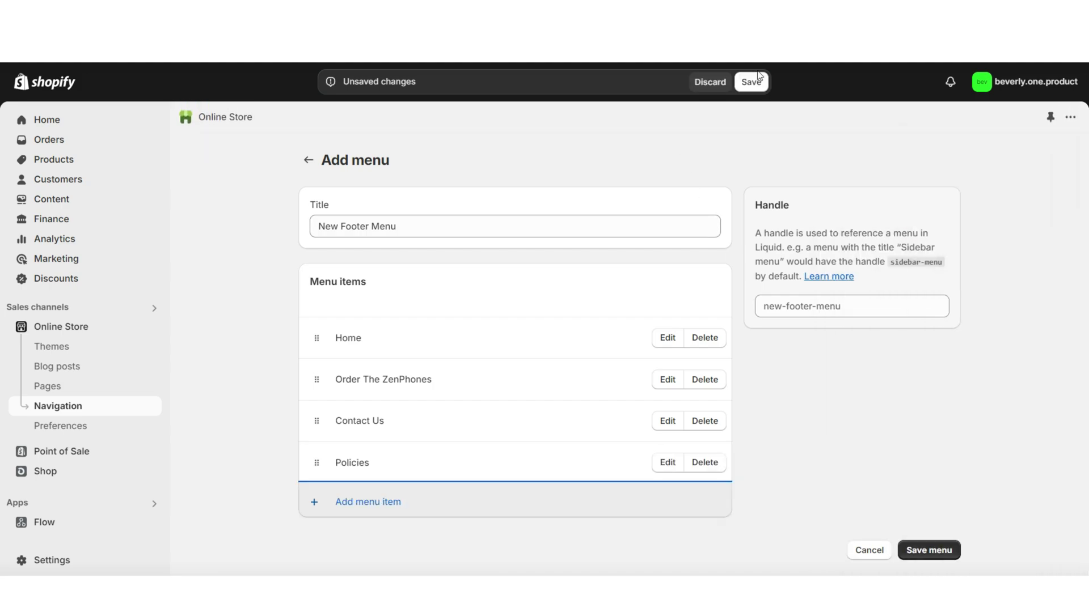
left_click(751, 82)
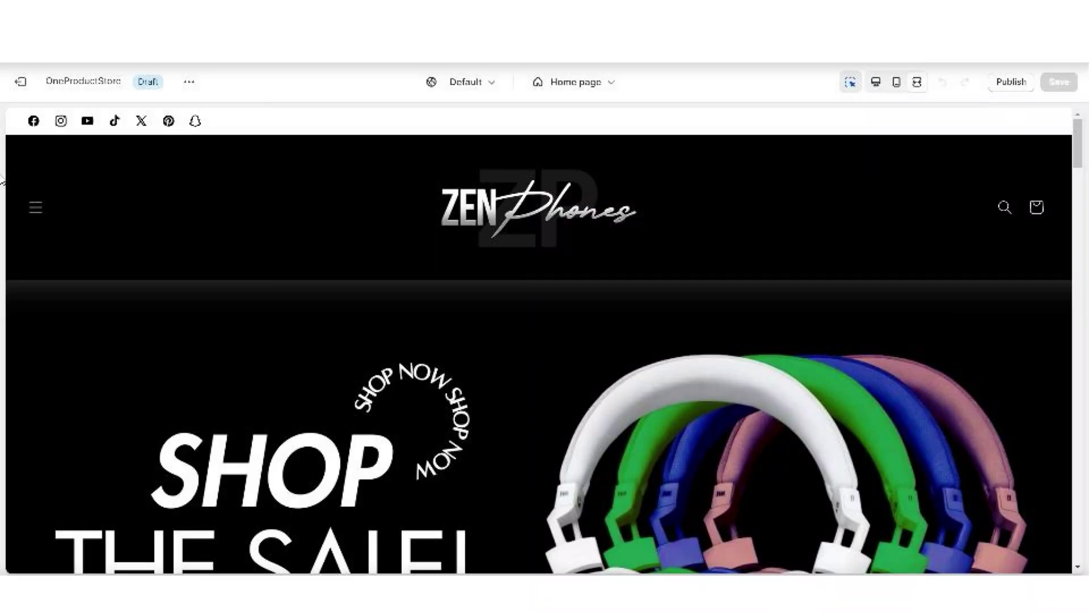
Step: Add a Menu block to the home page's Footer section in the theme editor
scroll(1082, 220, "down", 15)
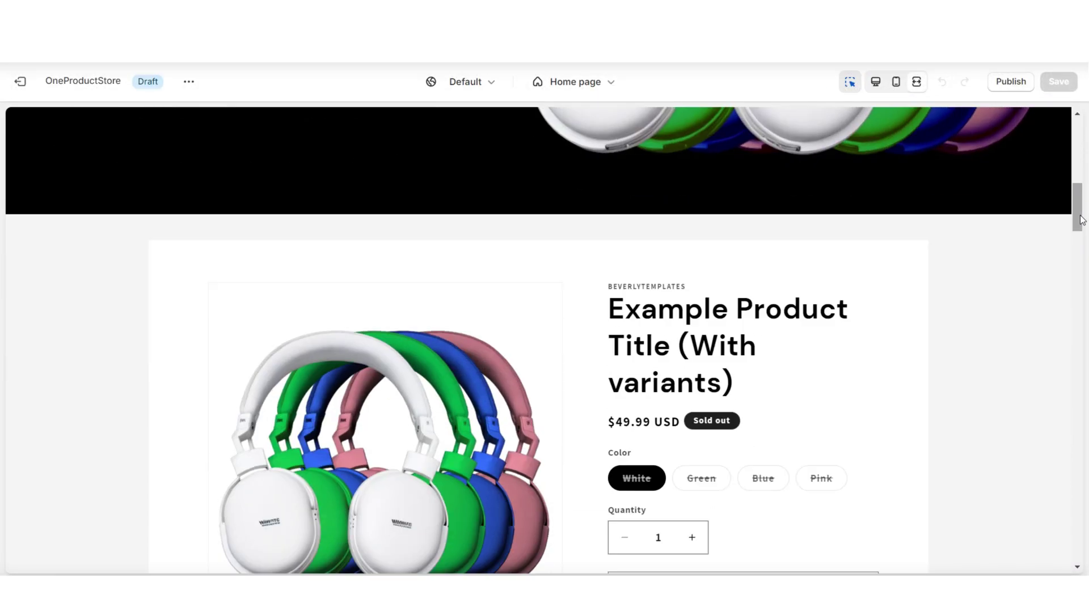
scroll(1073, 321, "down", 10)
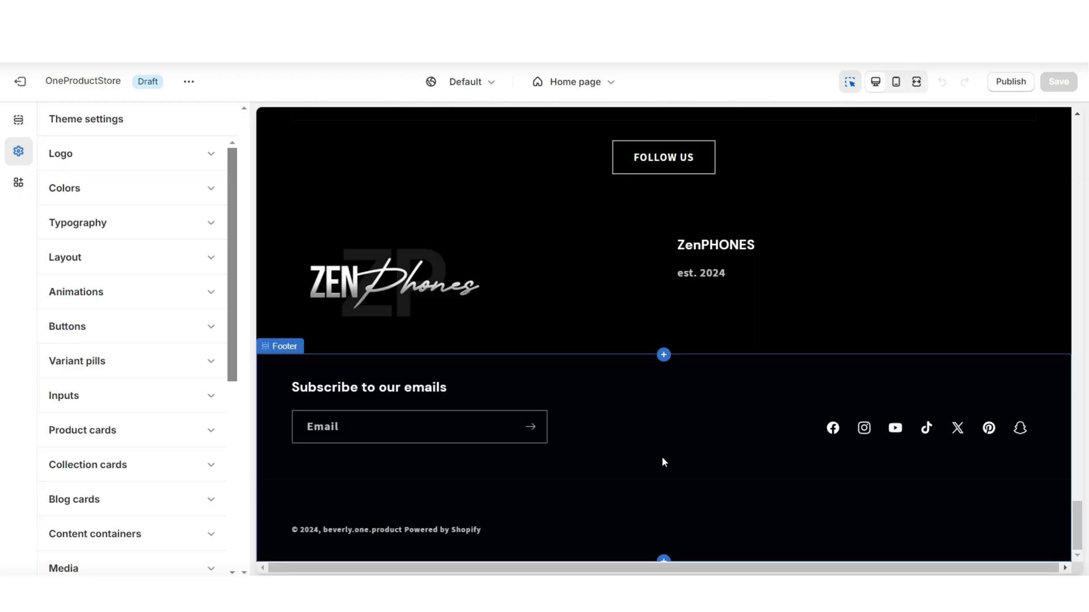
left_click(662, 457)
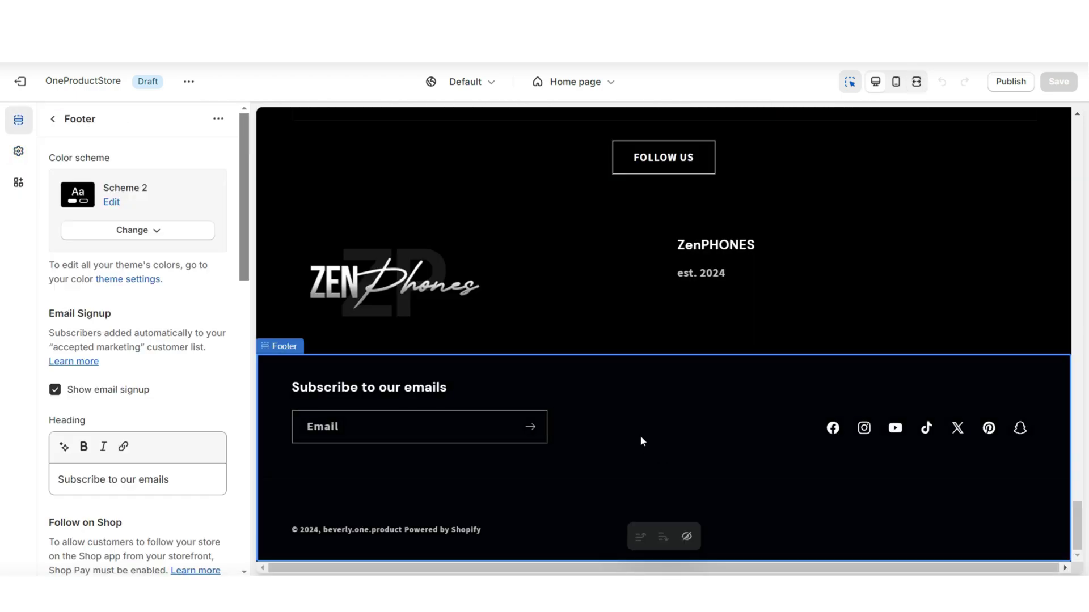
key("Escape")
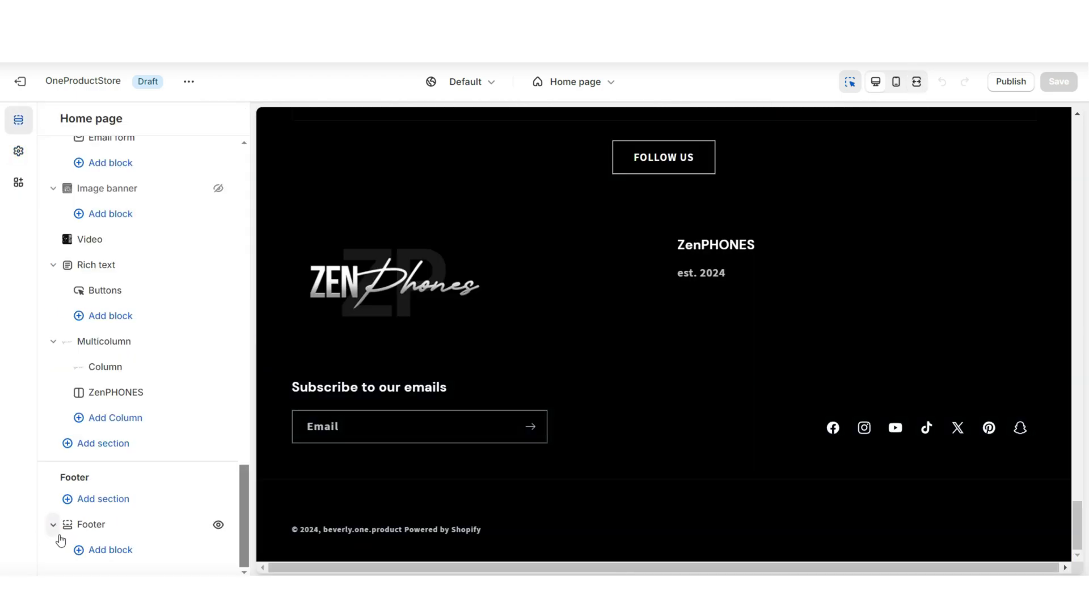
left_click(106, 557)
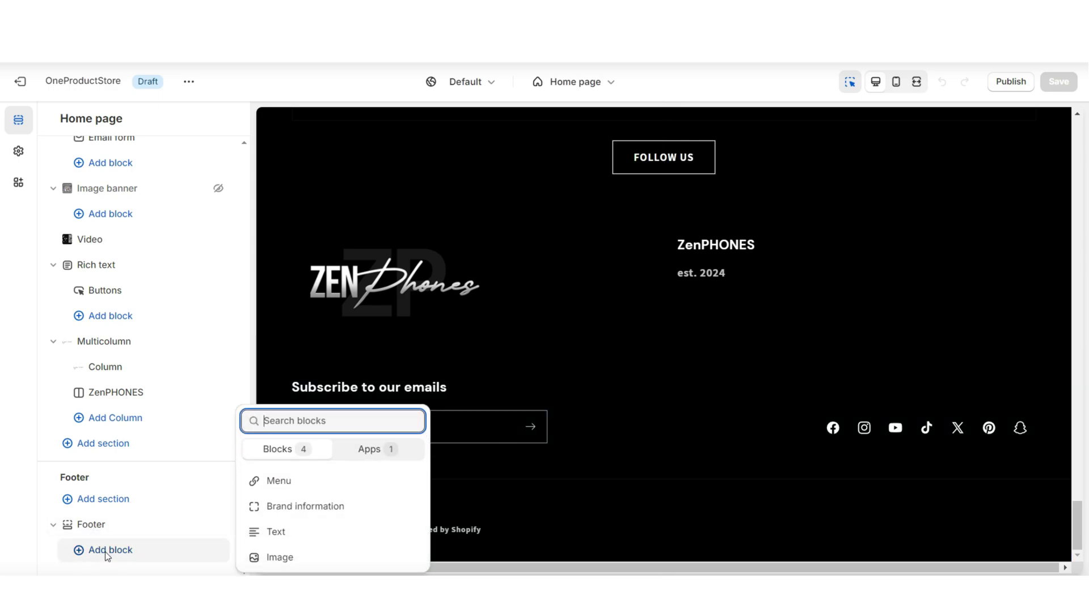
left_click(283, 486)
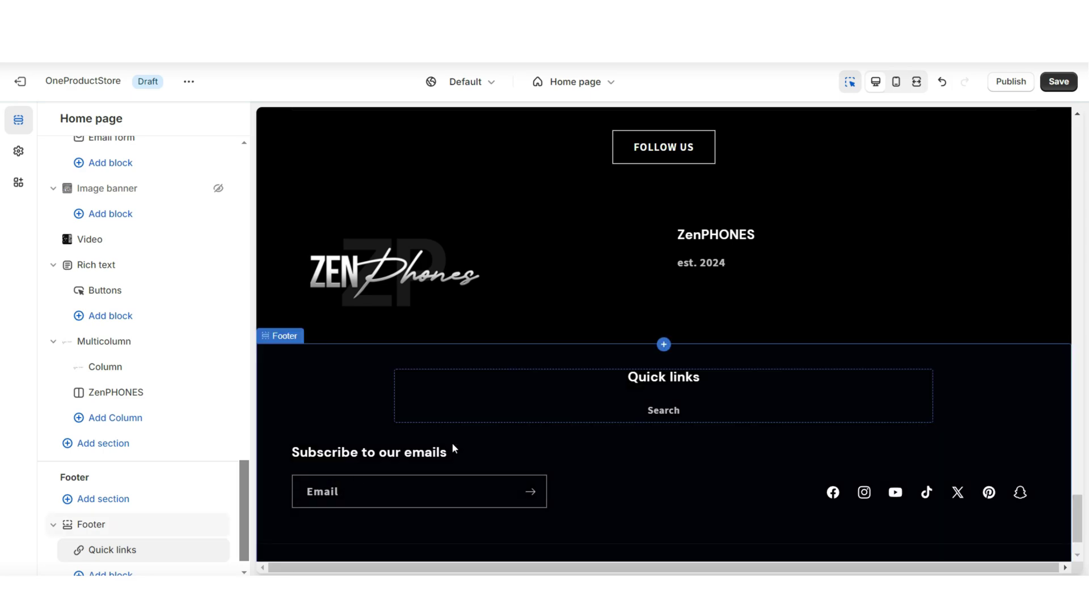
Step: Assign New Footer Menu to the footer's menu block and clear its "Quick links" heading
left_click(596, 406)
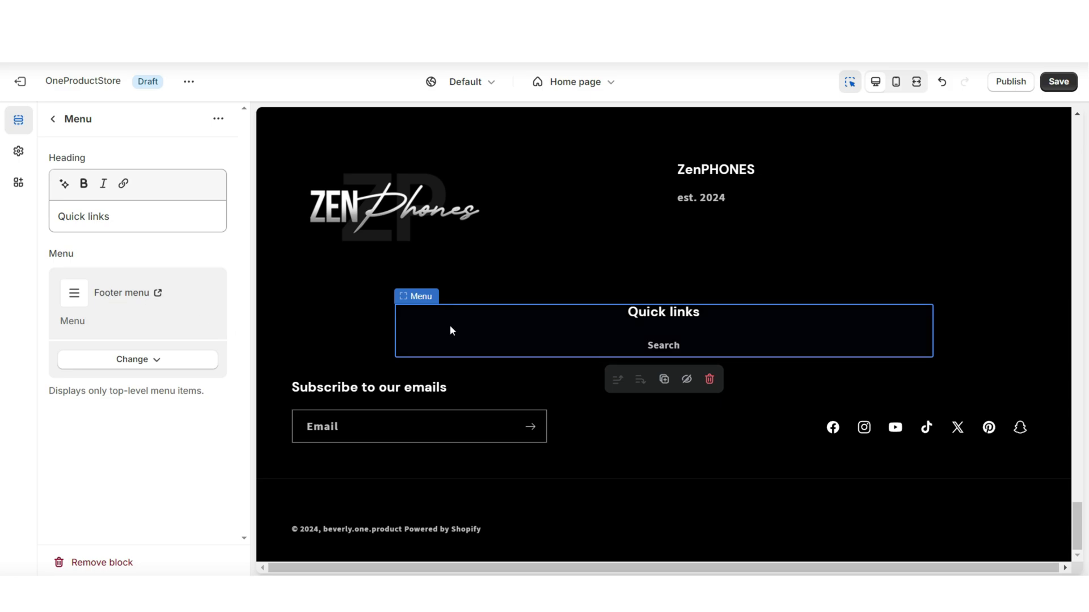
left_click(151, 360)
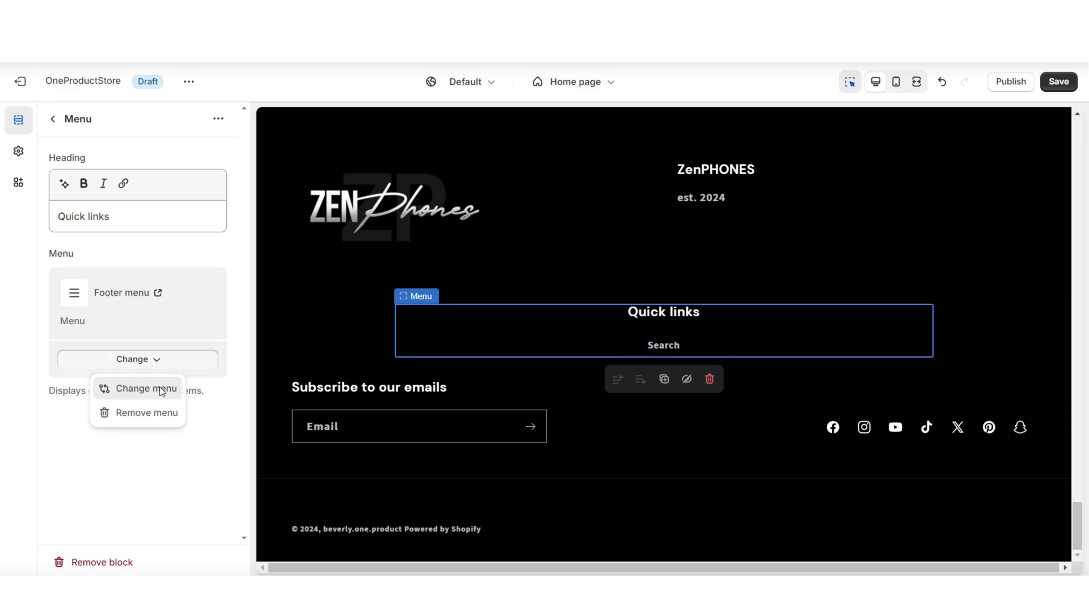
left_click(156, 386)
left_click(223, 361)
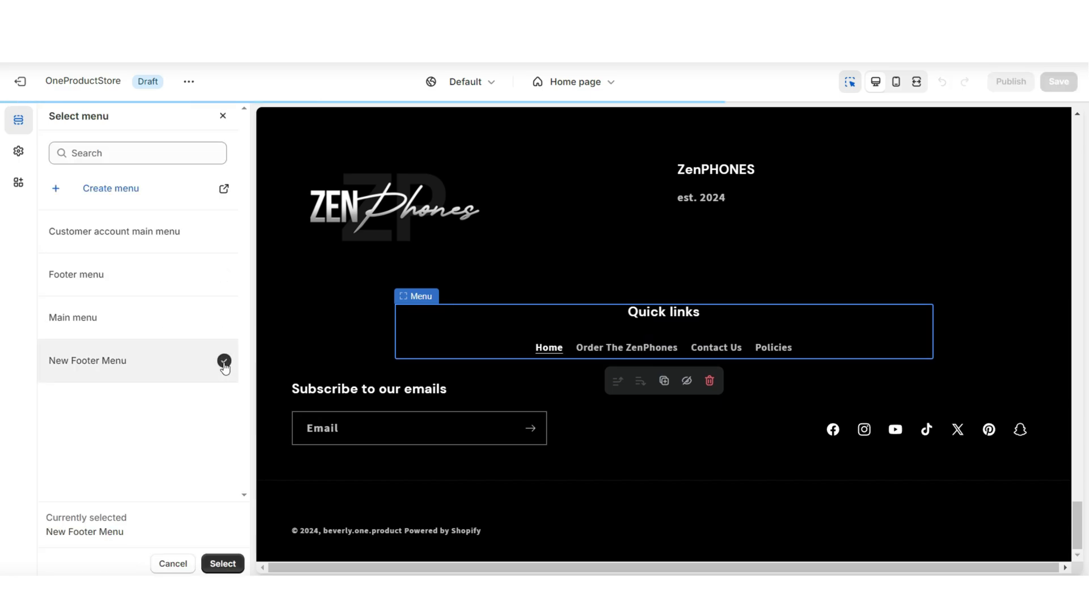
left_click(226, 563)
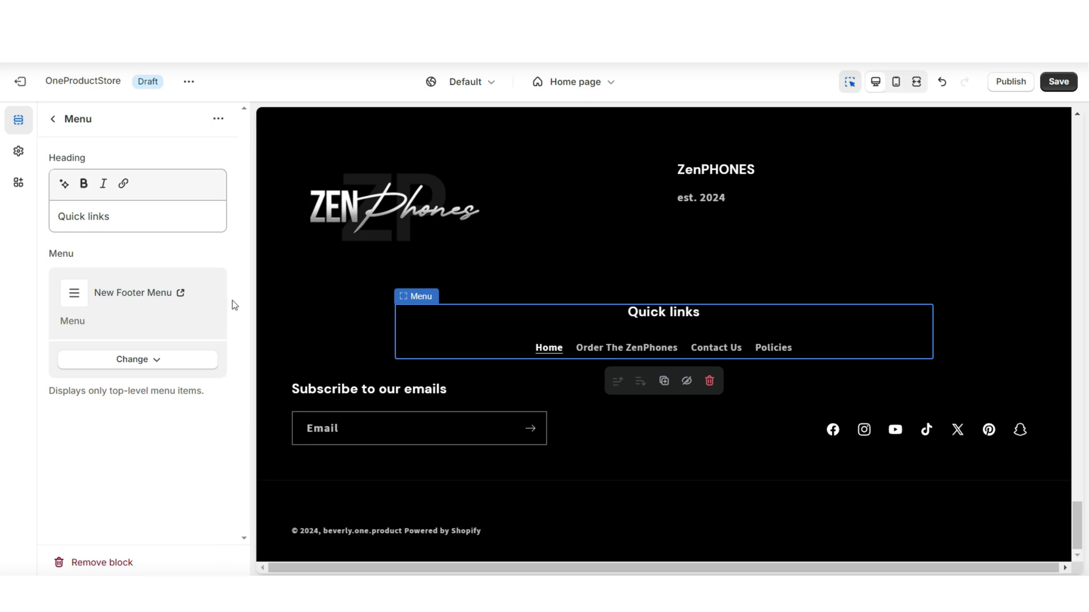
triple_click(115, 221)
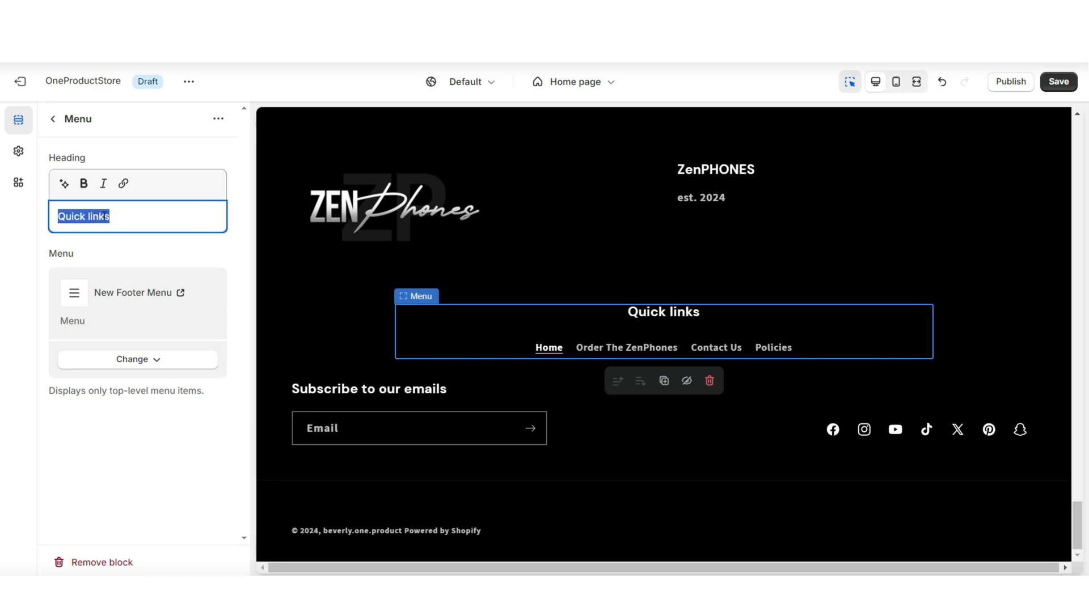
key("BackSpace")
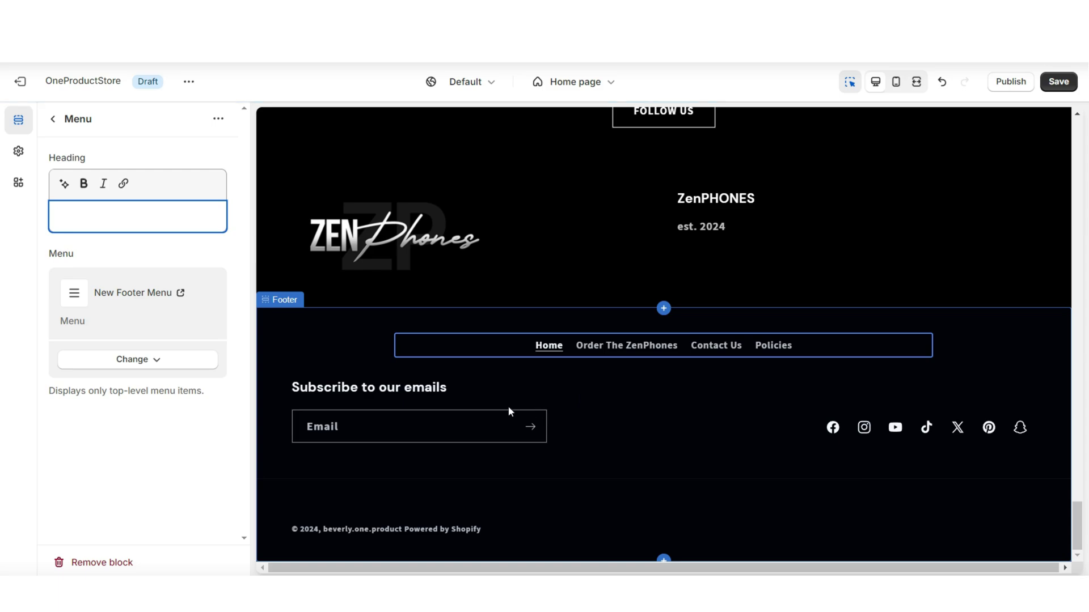
Step: Add an Image block using WithPhotosWeb_Banner_Templates_2 to the footer and place it before the menu block
left_click(664, 358)
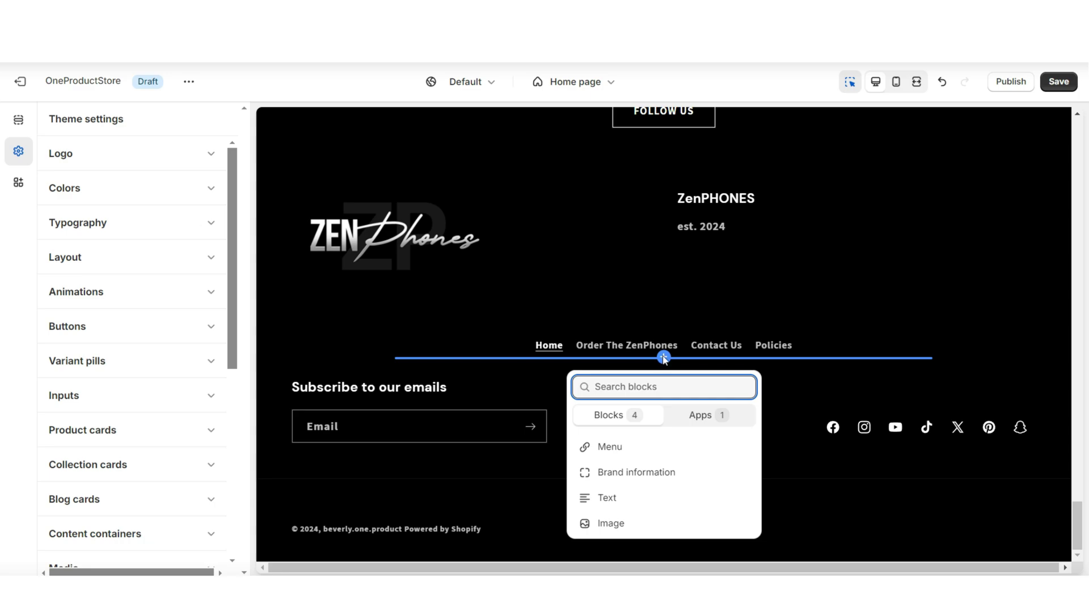
left_click(620, 525)
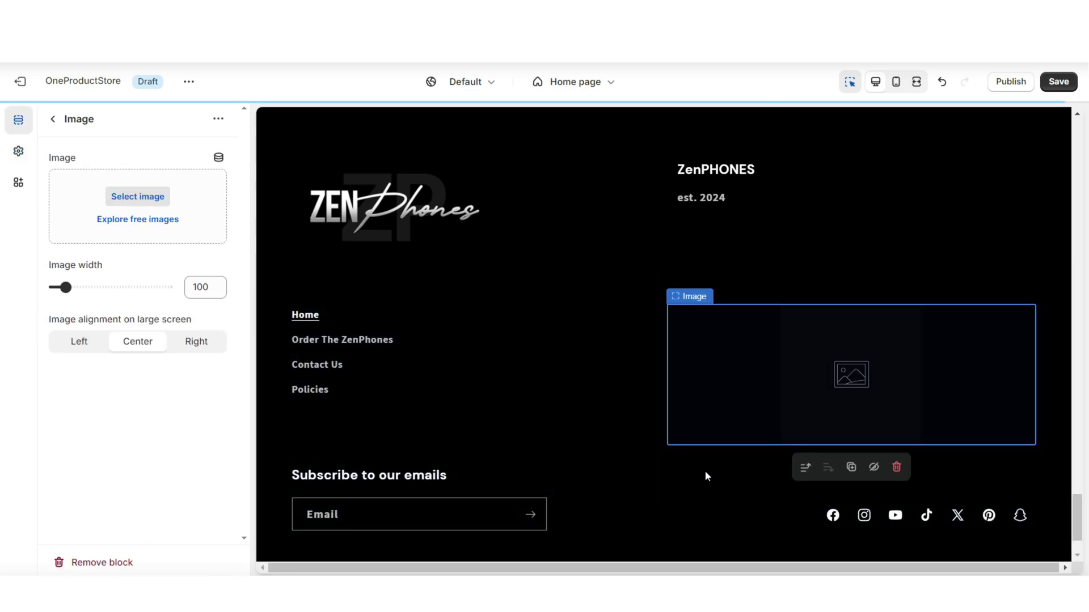
left_click(805, 468)
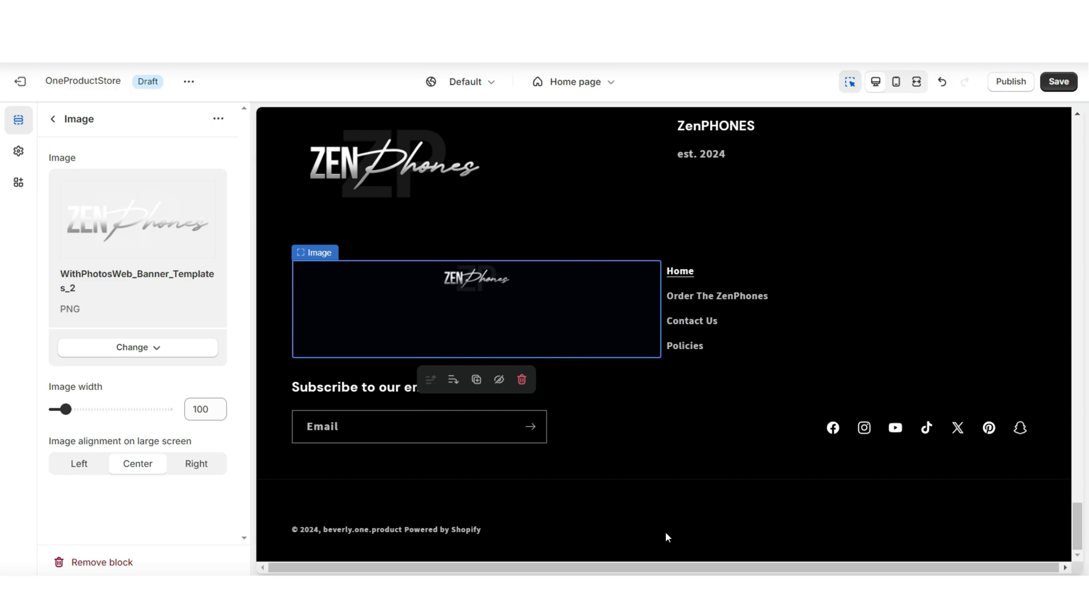
Step: Set the footer image's width to 270, keep it center-aligned on large screens, and save the theme
left_click(104, 411)
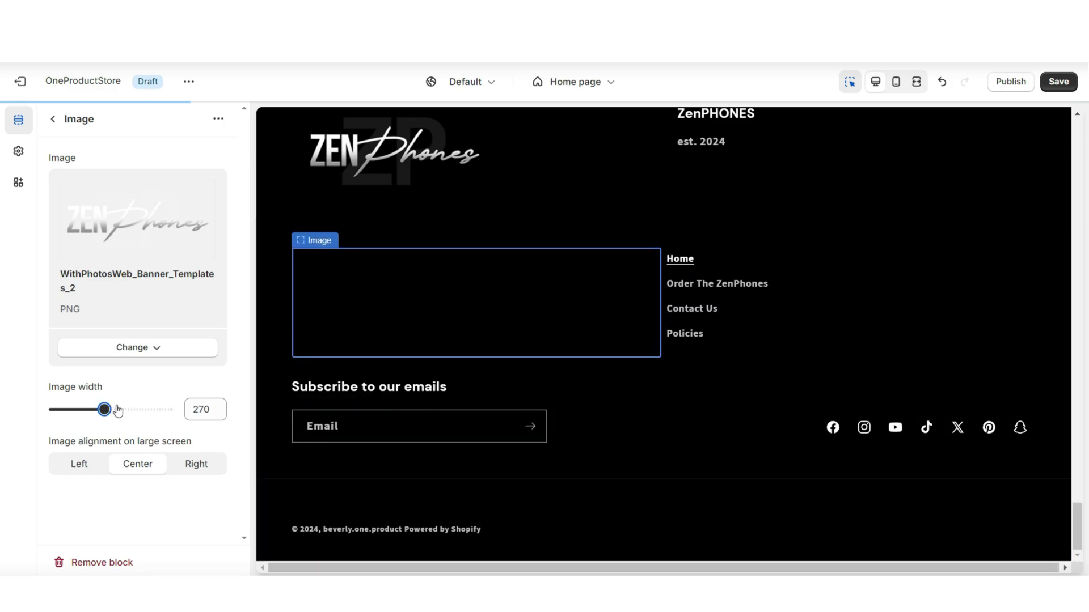
left_click(80, 468)
left_click(174, 466)
left_click(139, 464)
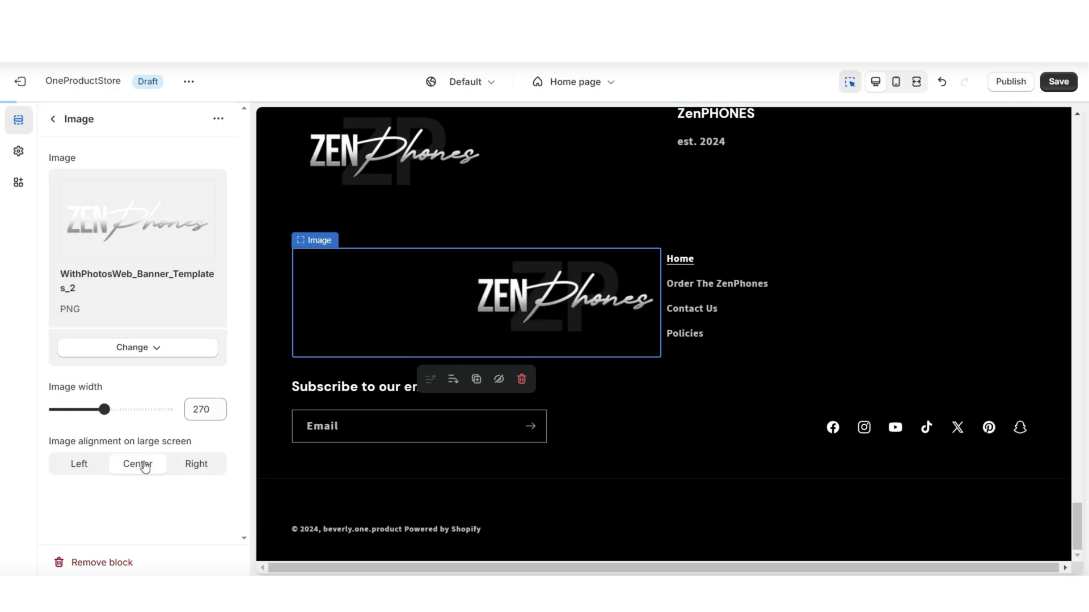
key("ctrl+s")
Step: Add a footer Text block after the menu, headed "ZenPhones", with a brand description beginning "At ZenPhones, we redefine your audio experience"
left_click(850, 371)
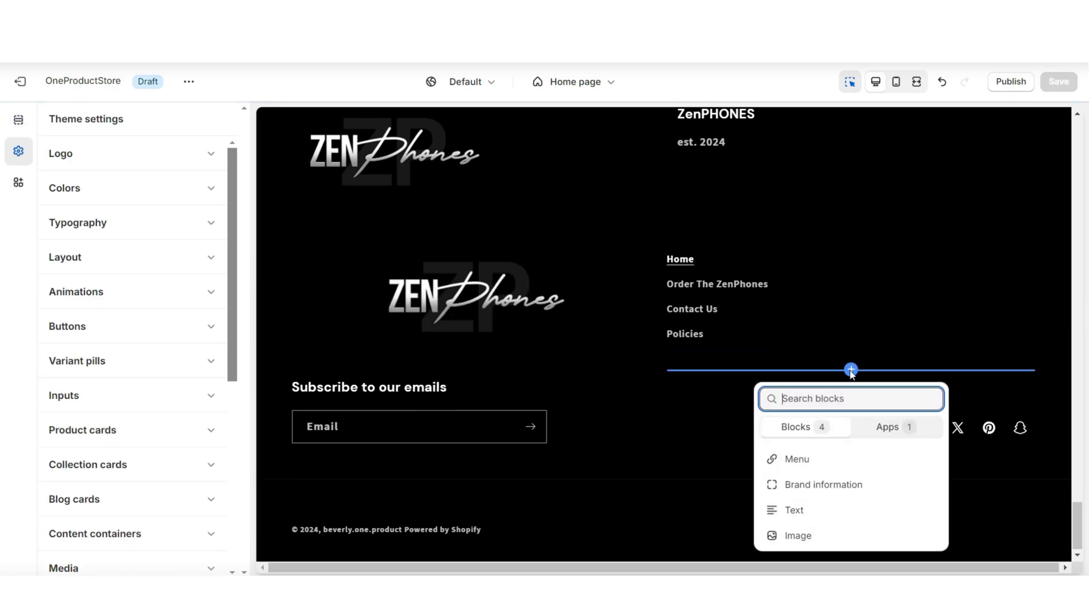
left_click(824, 509)
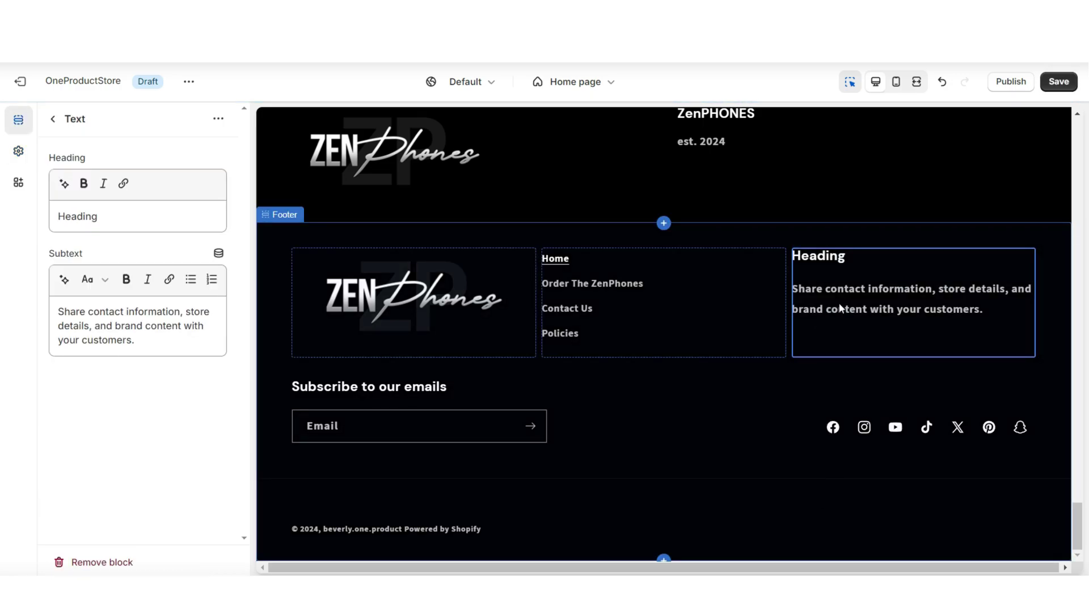
double_click(97, 210)
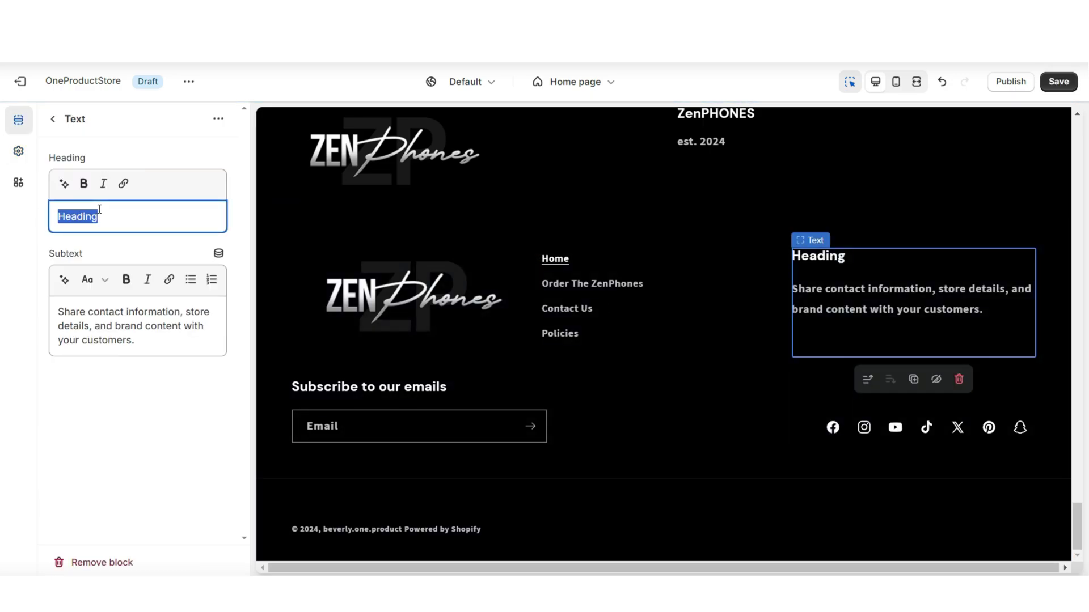
type("ZenPhon")
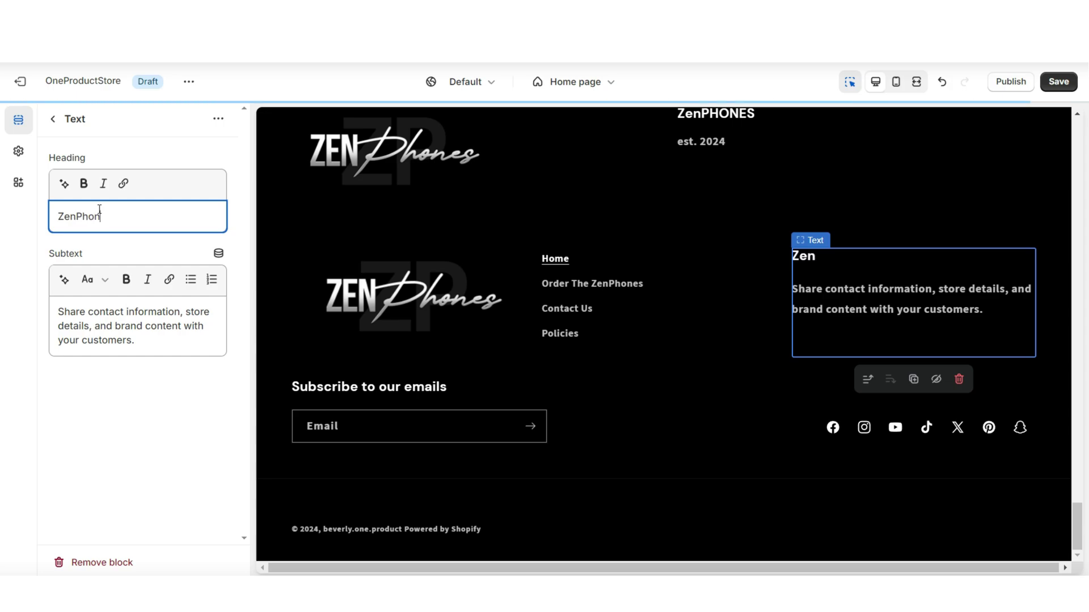
type("es")
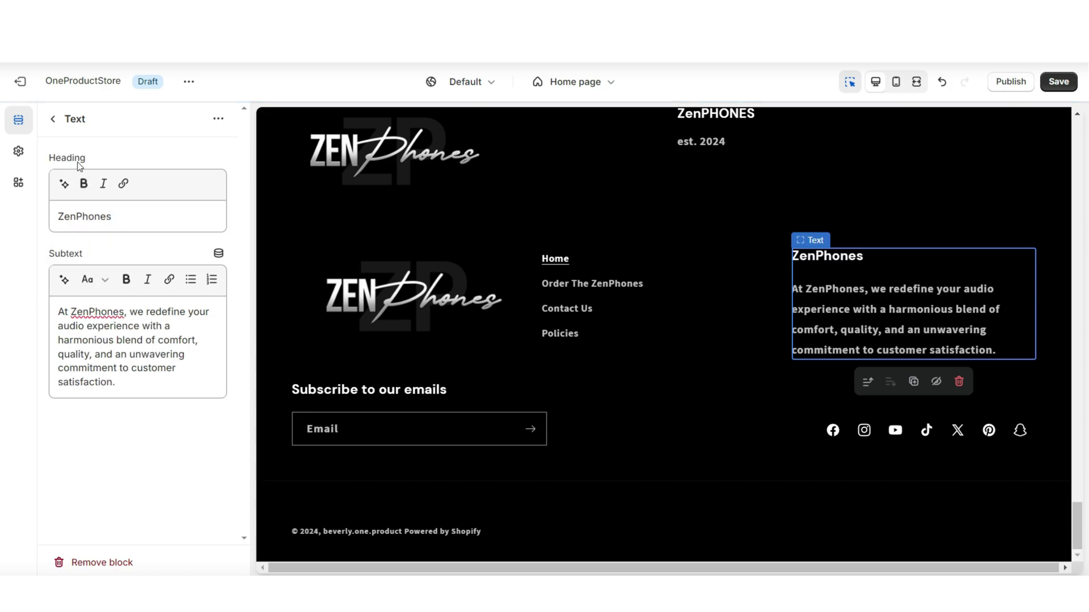
double_click(99, 217)
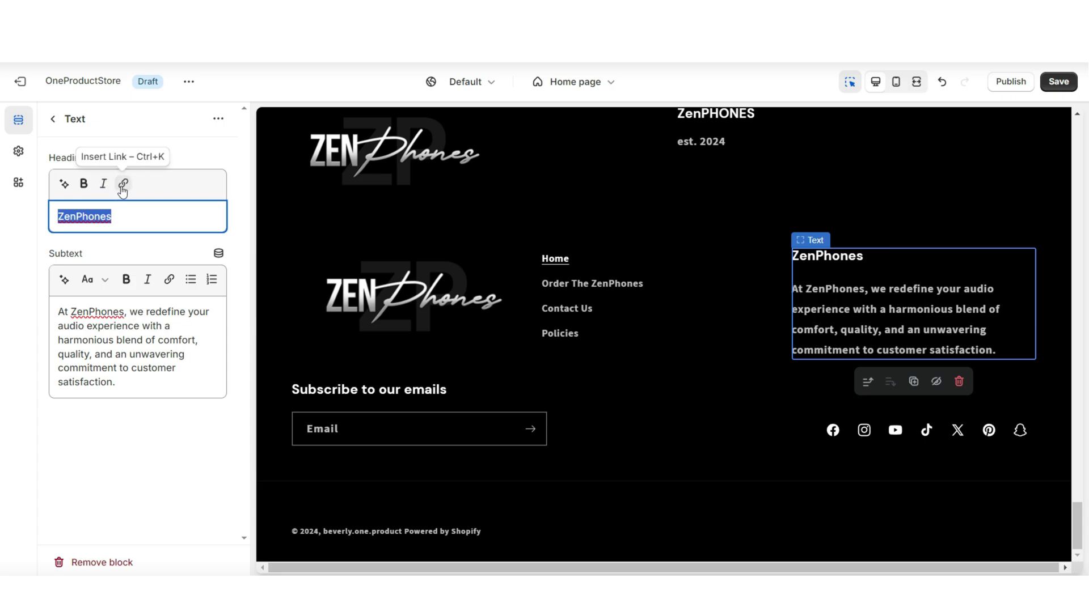
left_click(123, 192)
left_click(125, 266)
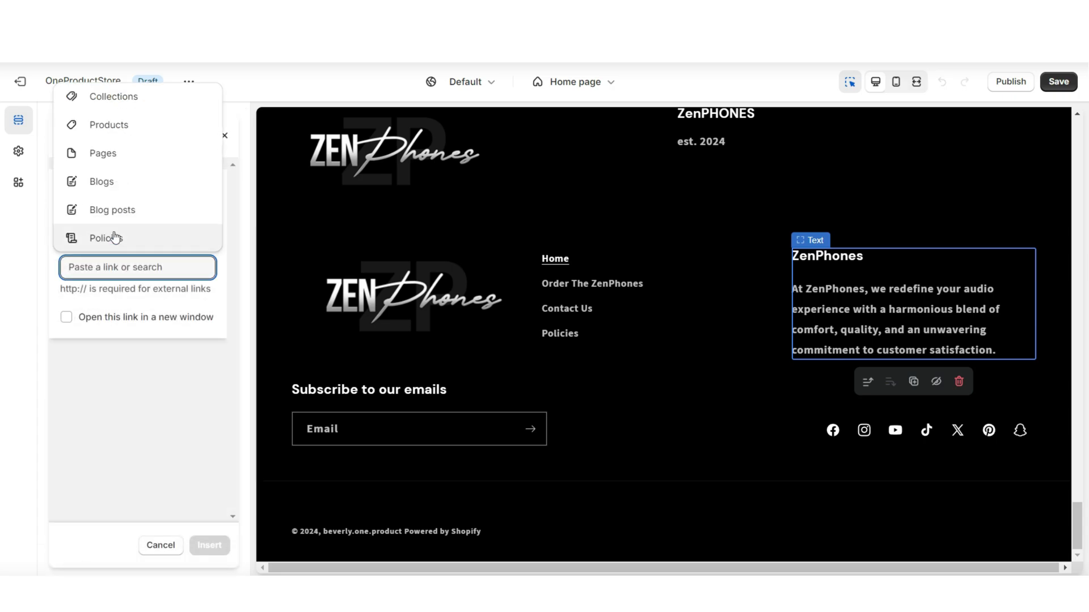
left_click(28, 258)
left_click(223, 136)
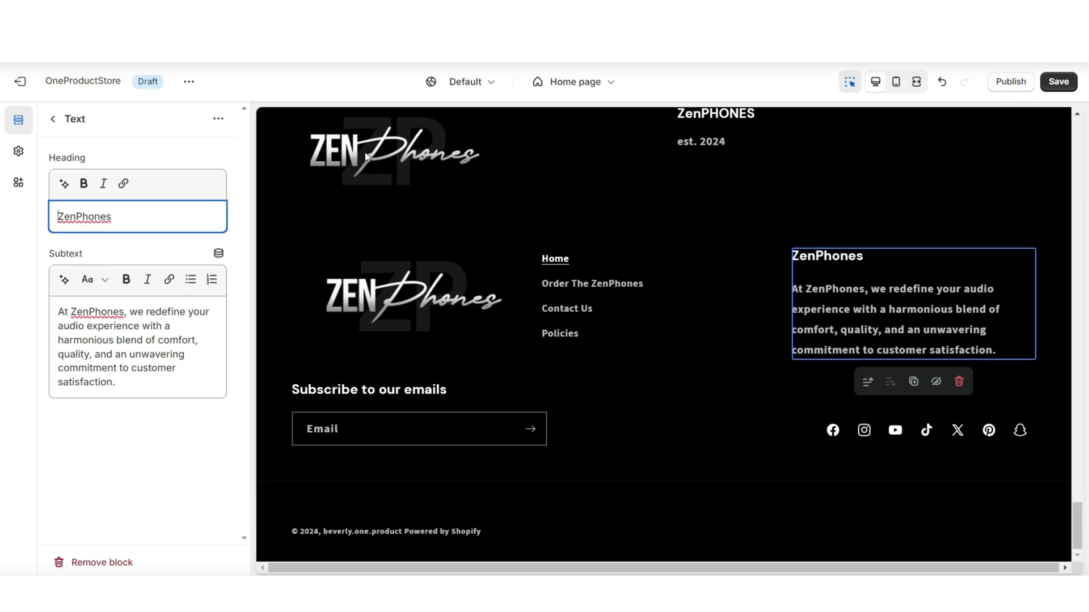
Step: Try the Heading 3 style on the footer text block's subtext and undo it
triple_click(78, 324)
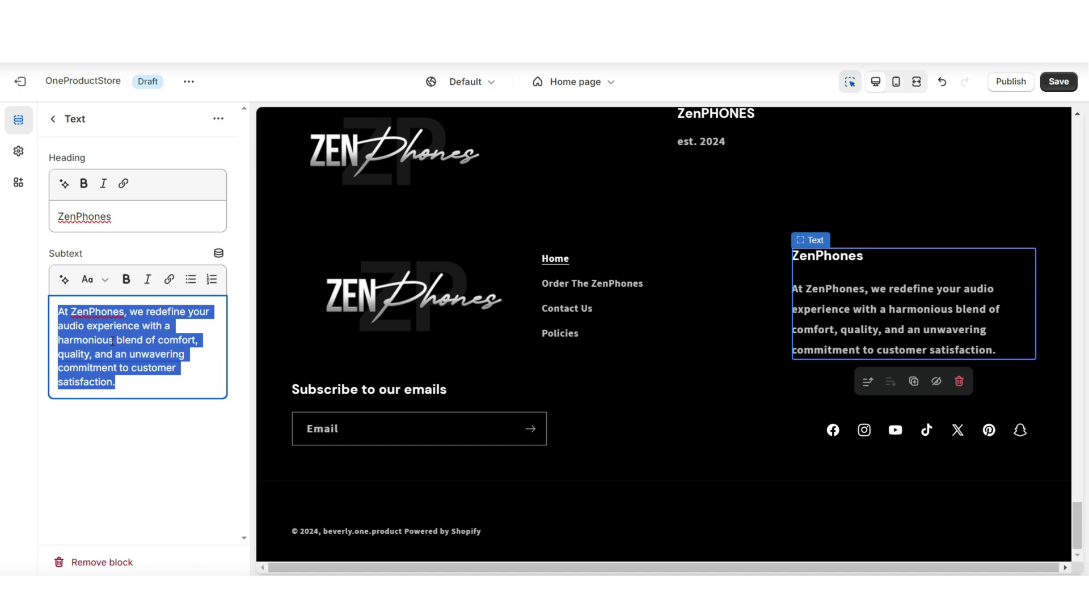
left_click(88, 279)
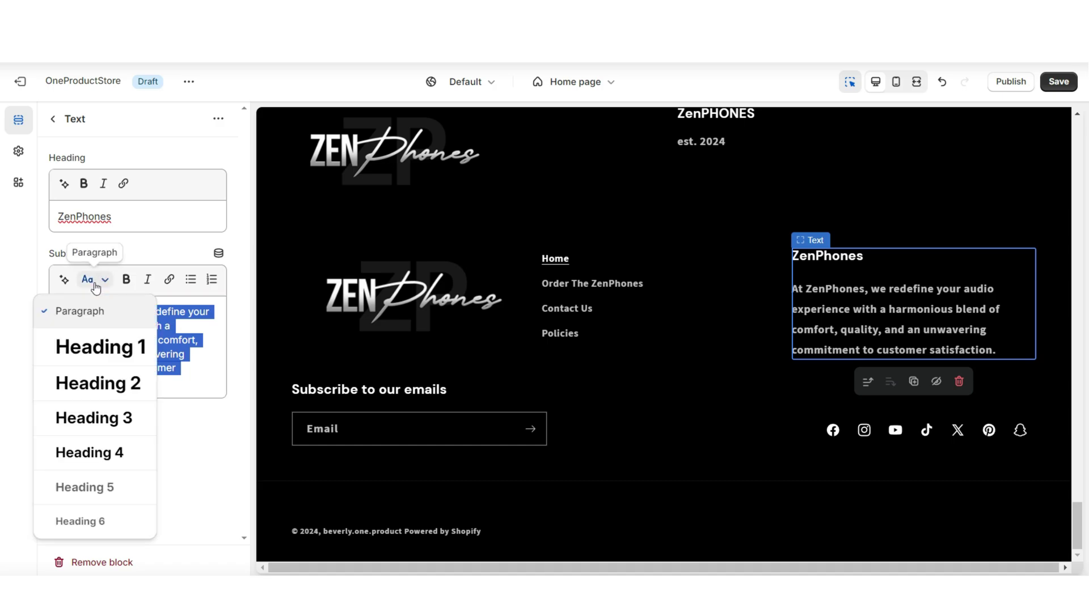
left_click(99, 417)
key("ctrl+z")
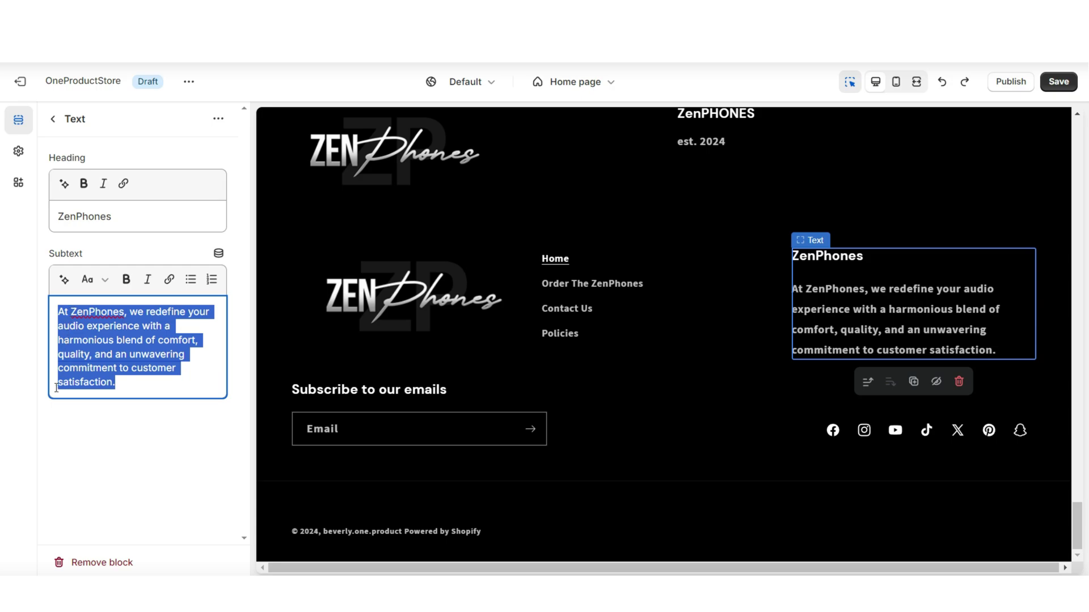
Step: Save the footer changes and review the Footer section's email signup, social media, region, language, payment and policy settings
key("ctrl+s")
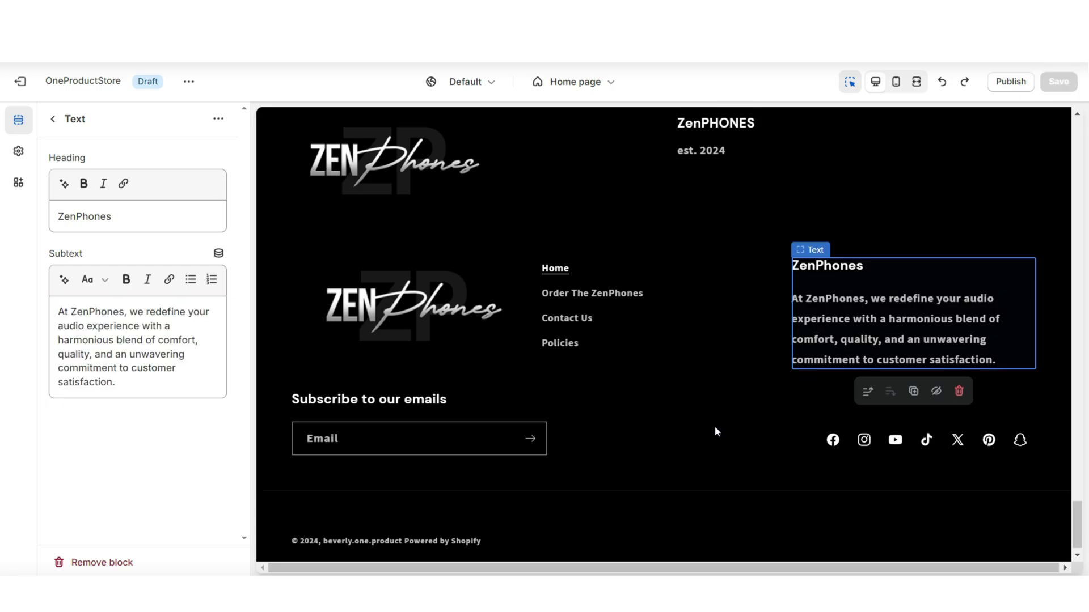
left_click(714, 426)
scroll(179, 243, "down", 1)
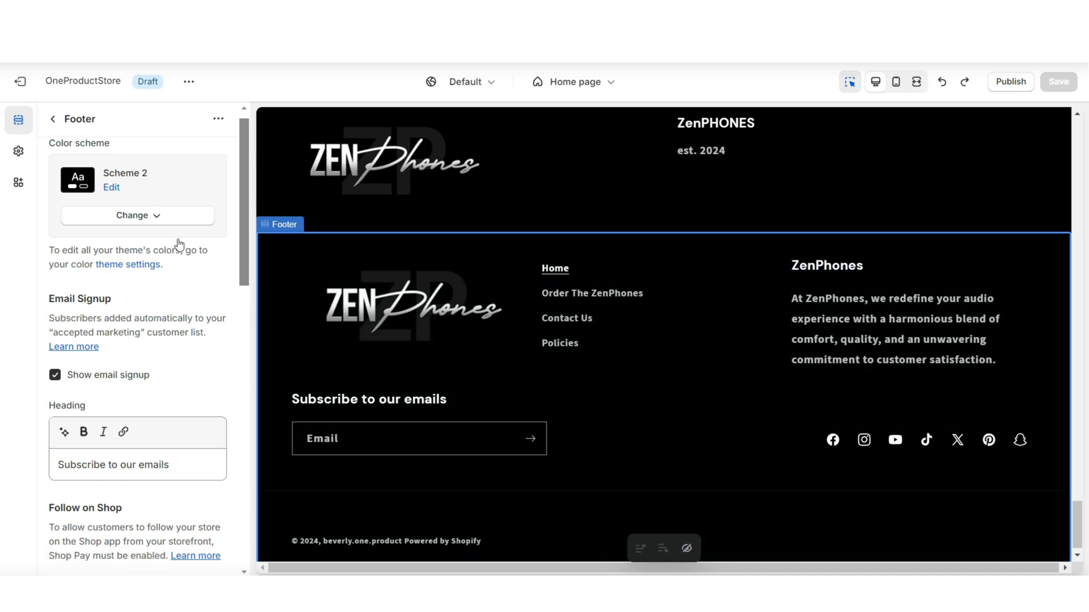
scroll(187, 239, "up", 1)
scroll(187, 237, "down", 3)
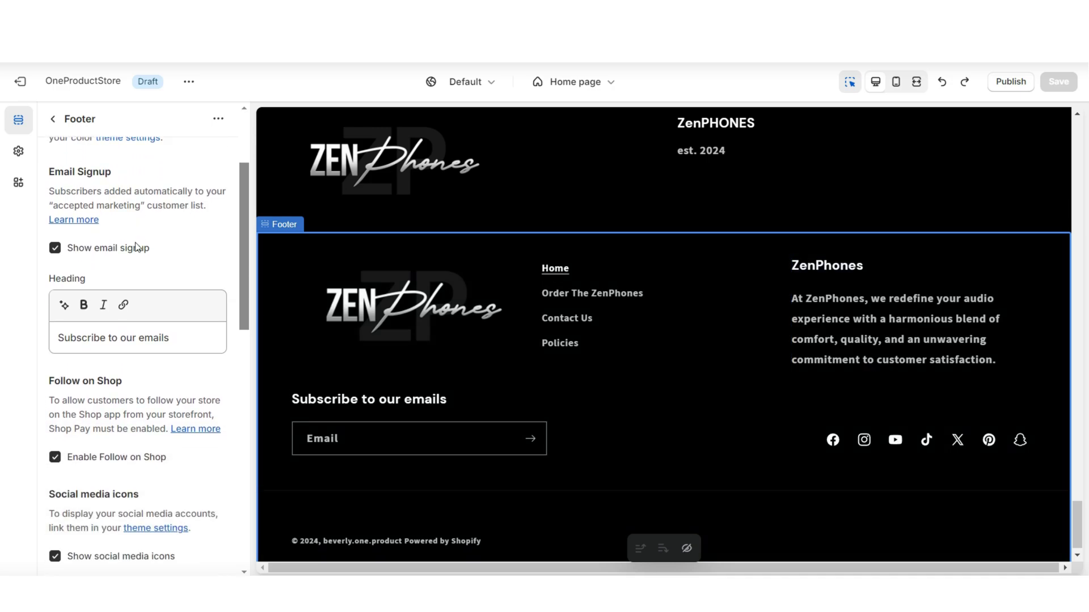
scroll(139, 196, "down", 2)
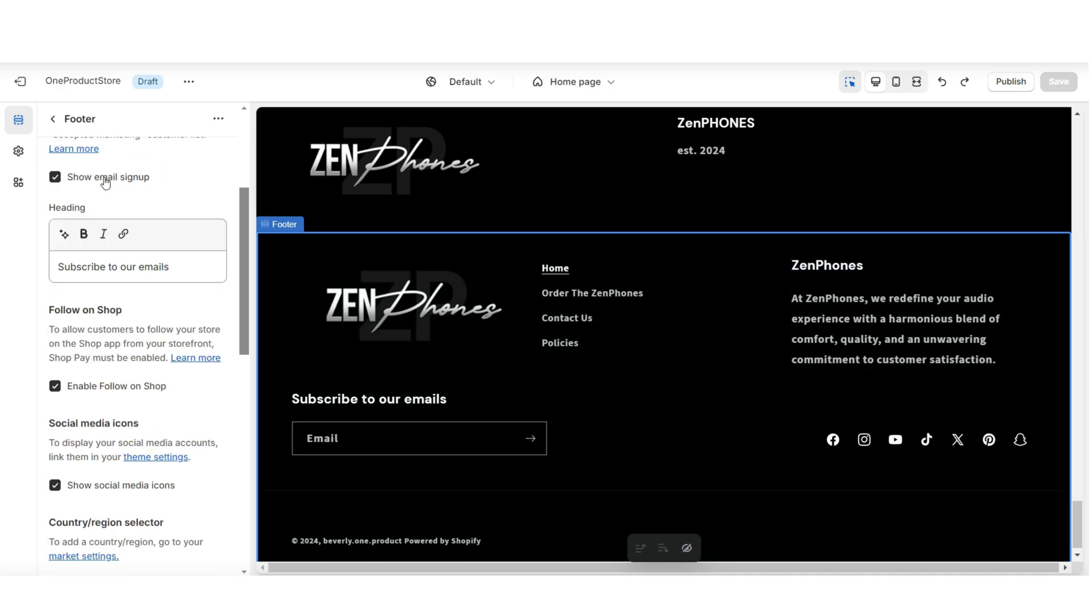
scroll(105, 185, "down", 5)
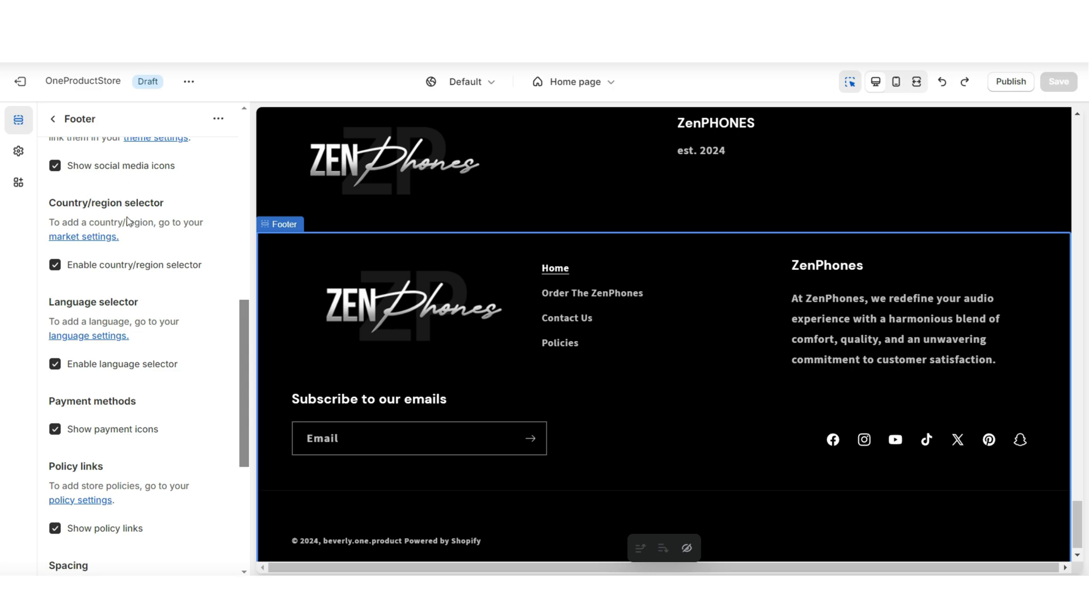
scroll(129, 299, "down", 5)
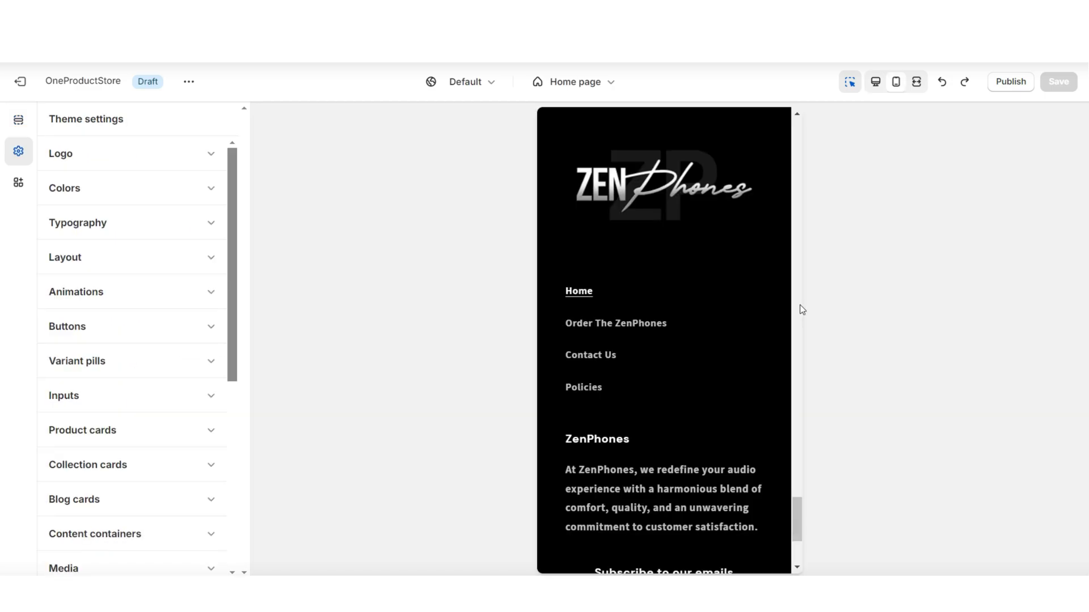
Step: Check the footer's logo, menu, text and email signup layout in the mobile preview
scroll(800, 306, "down", 3)
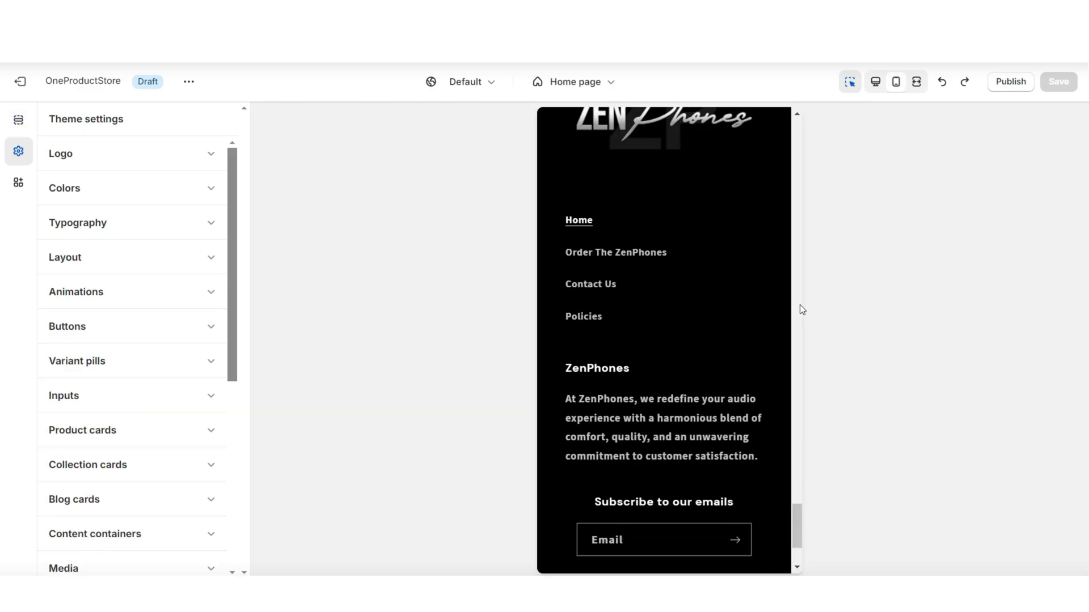
scroll(799, 304, "up", 3)
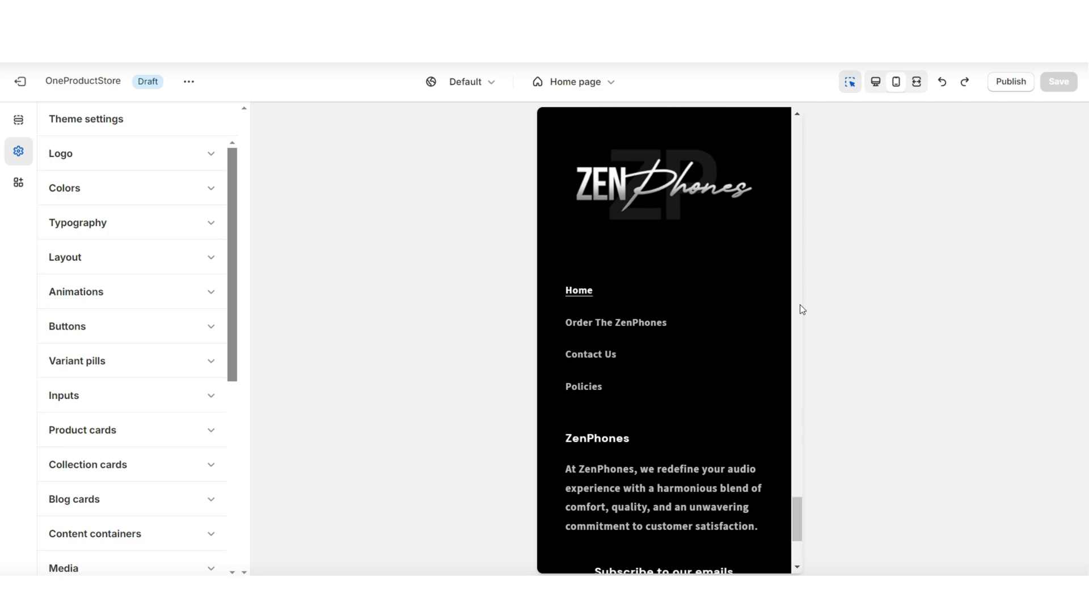